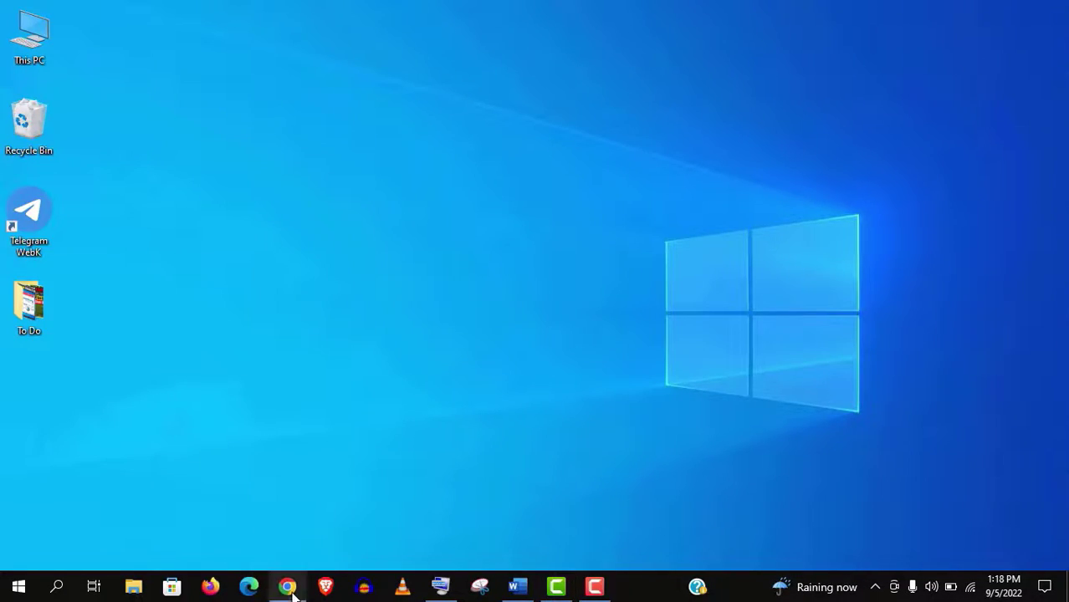
Restore the browser window showing Freenom's My Domains page listing virtualskills.tk
click(287, 588)
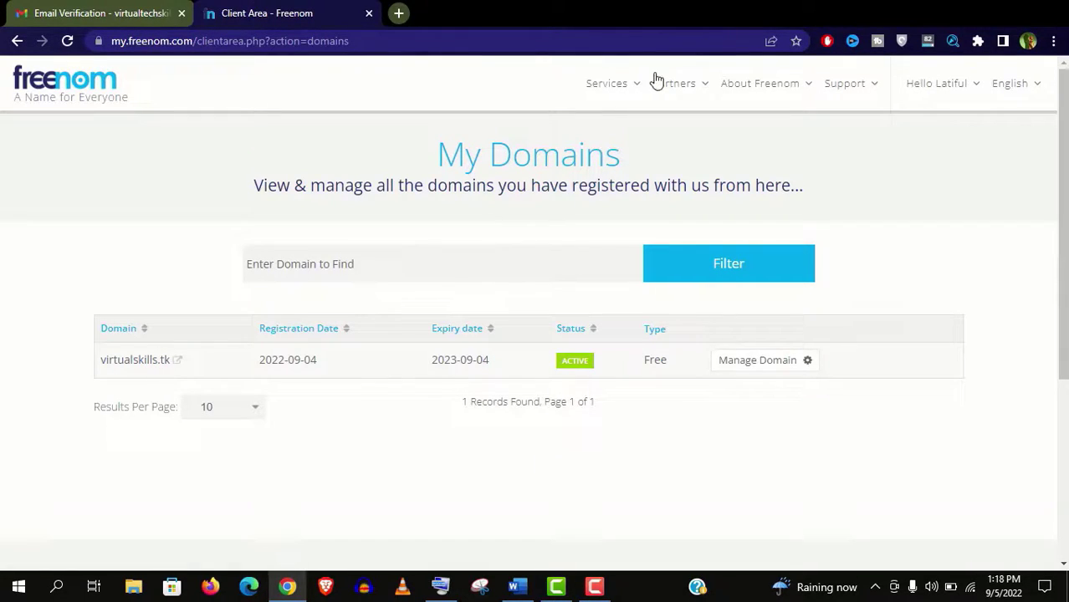
Search Google for '000webhost' and highlight its Trustpilot review rating line
click(400, 13)
text(000webhost)
key(Return)
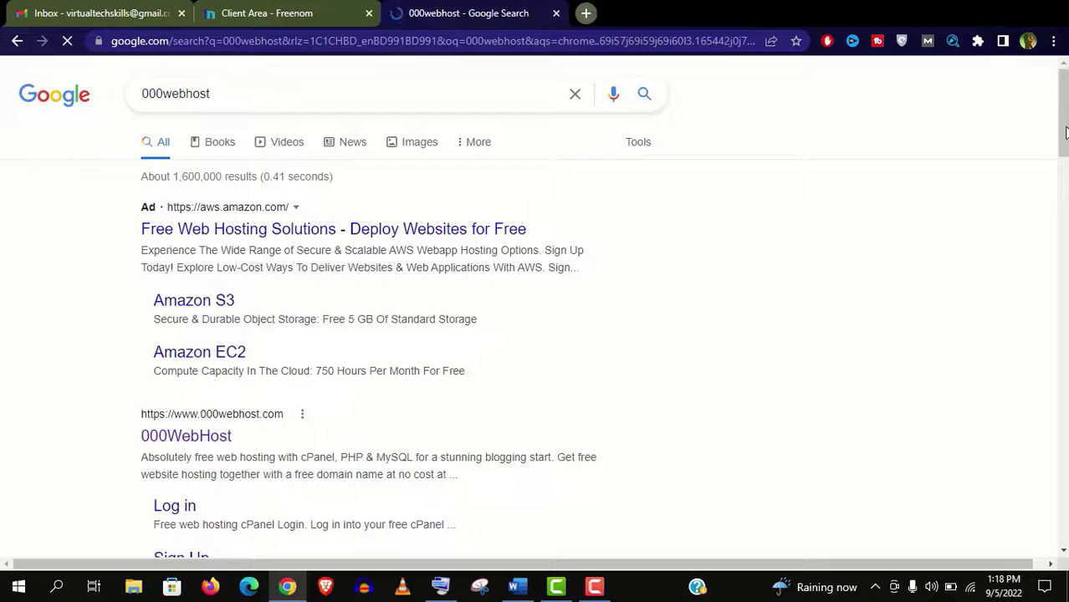
scroll(535, 335, down, 4)
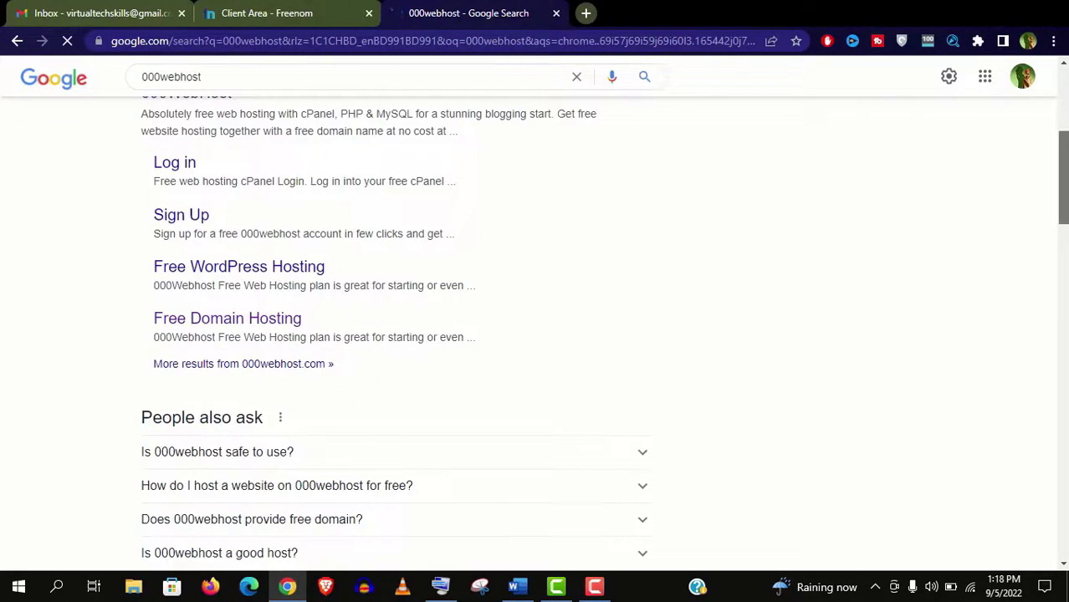
scroll(360, 223, up, 2)
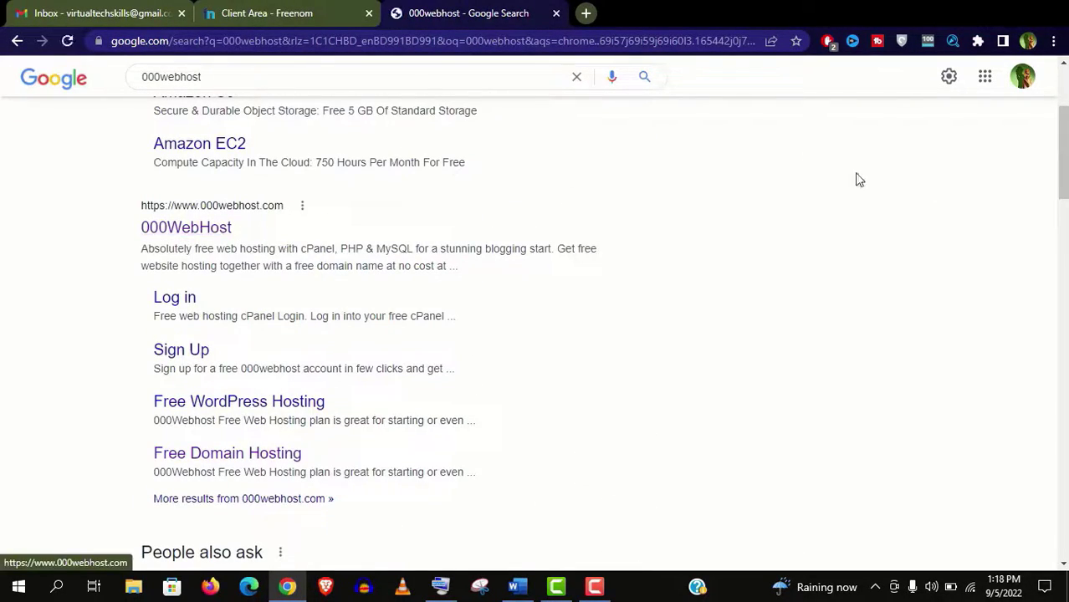
scroll(859, 180, down, 4)
scroll(859, 180, down, 1)
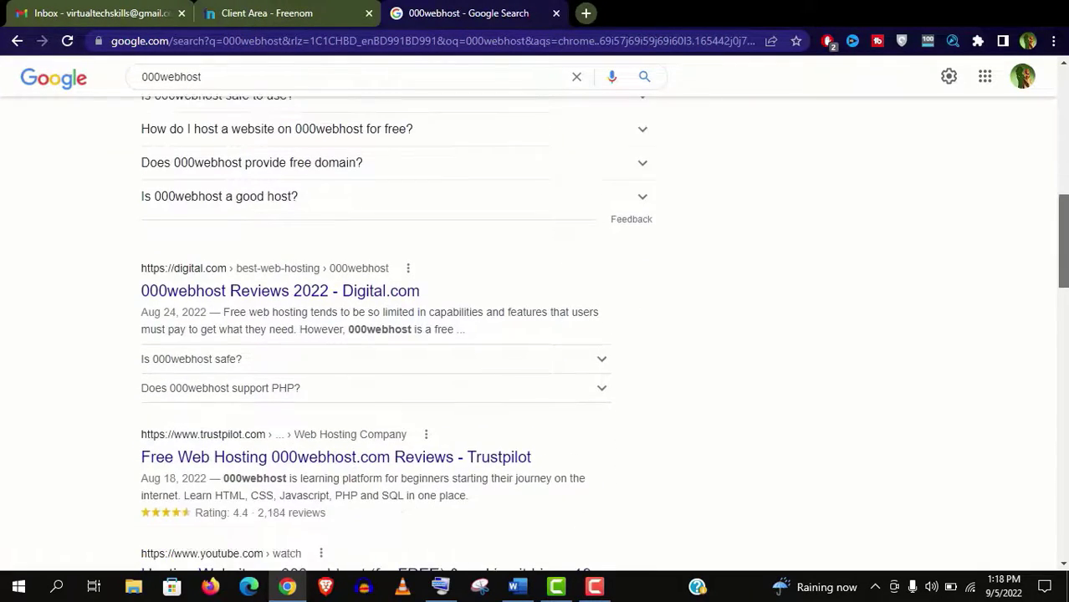
scroll(319, 295, down, 2)
triple_click(291, 299)
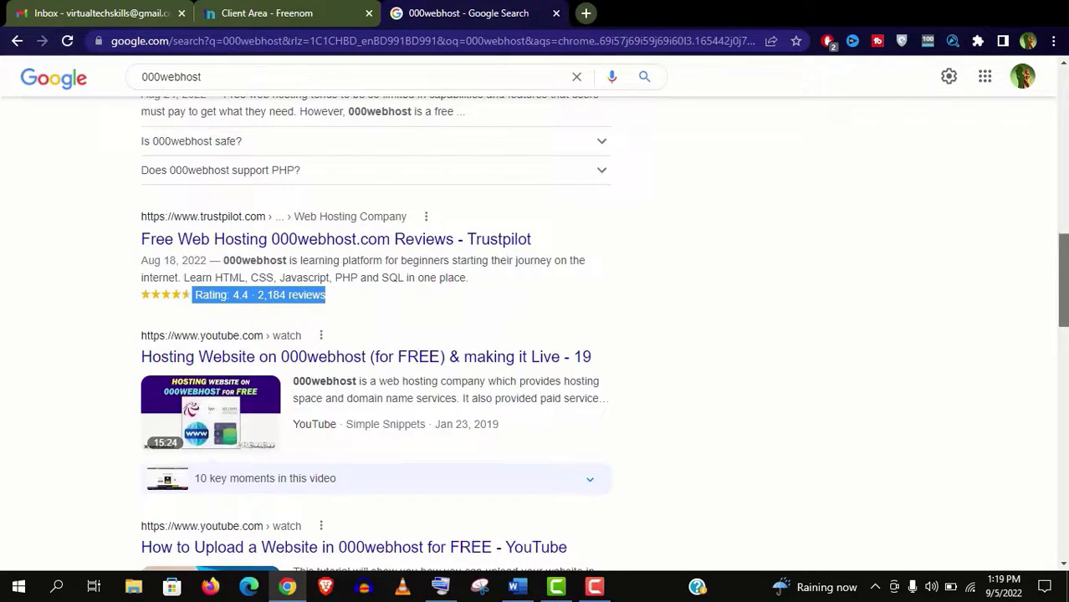
Scroll through the further results, including InfinityFree's, and highlight a passage
drag(1062, 280, 1062, 477)
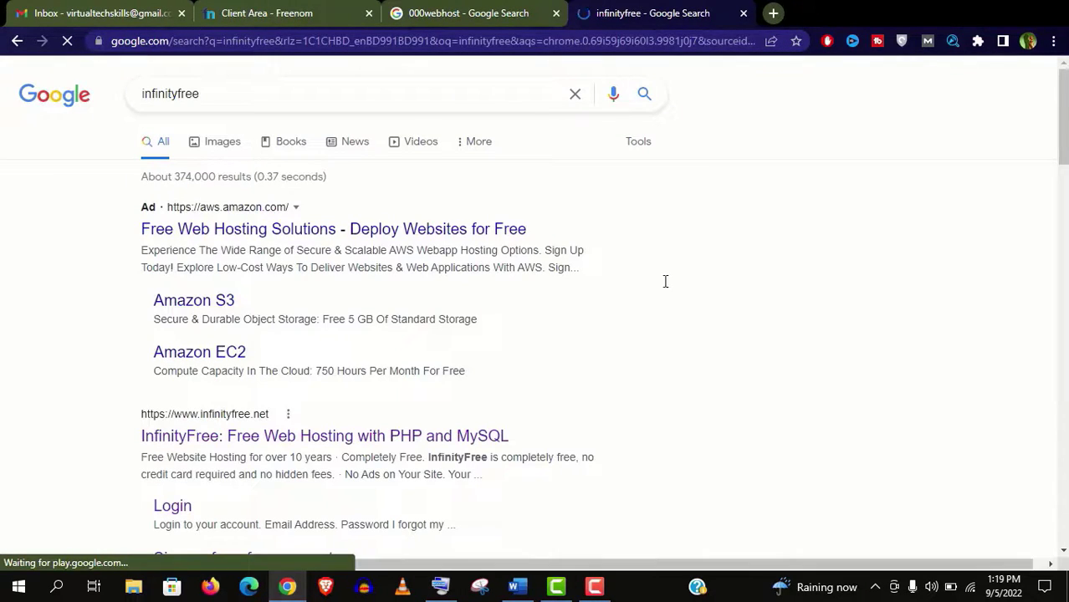
scroll(666, 282, down, 3)
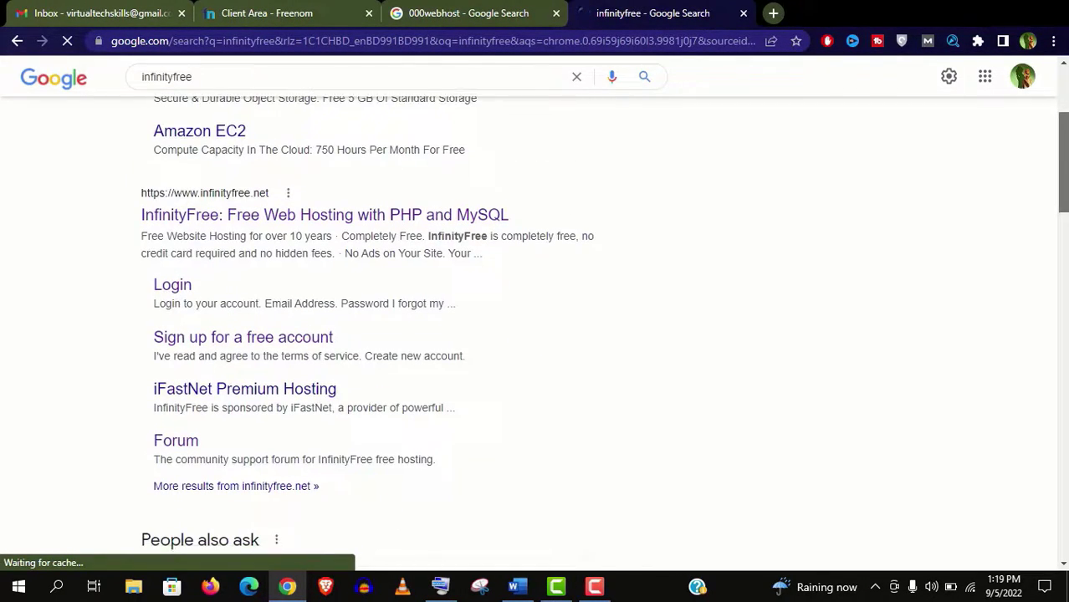
scroll(535, 334, down, 5)
scroll(535, 335, down, 4)
scroll(332, 420, down, 1)
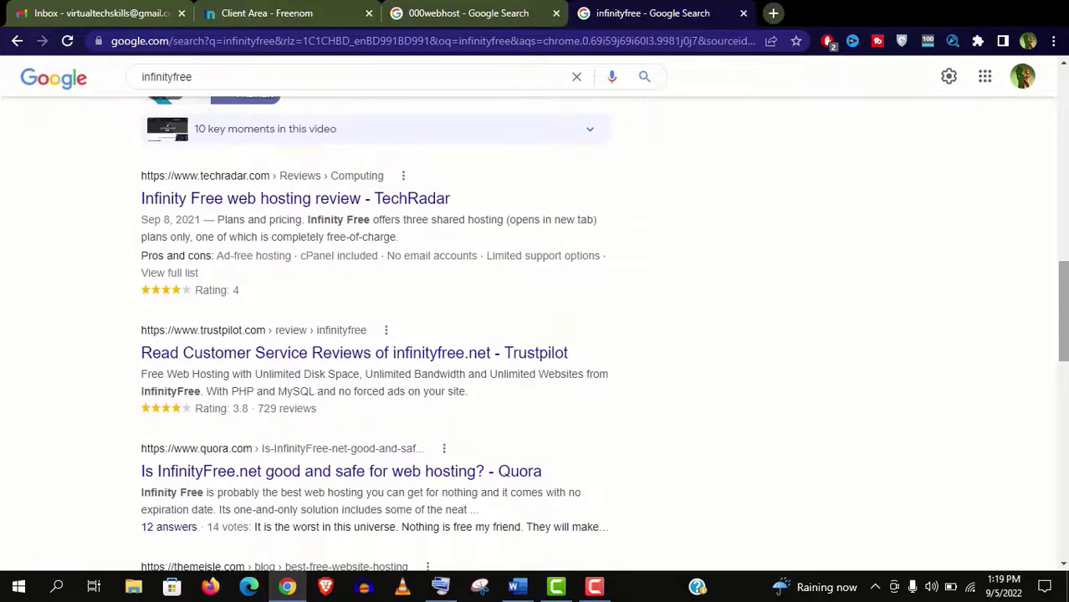
drag(318, 410, 183, 410)
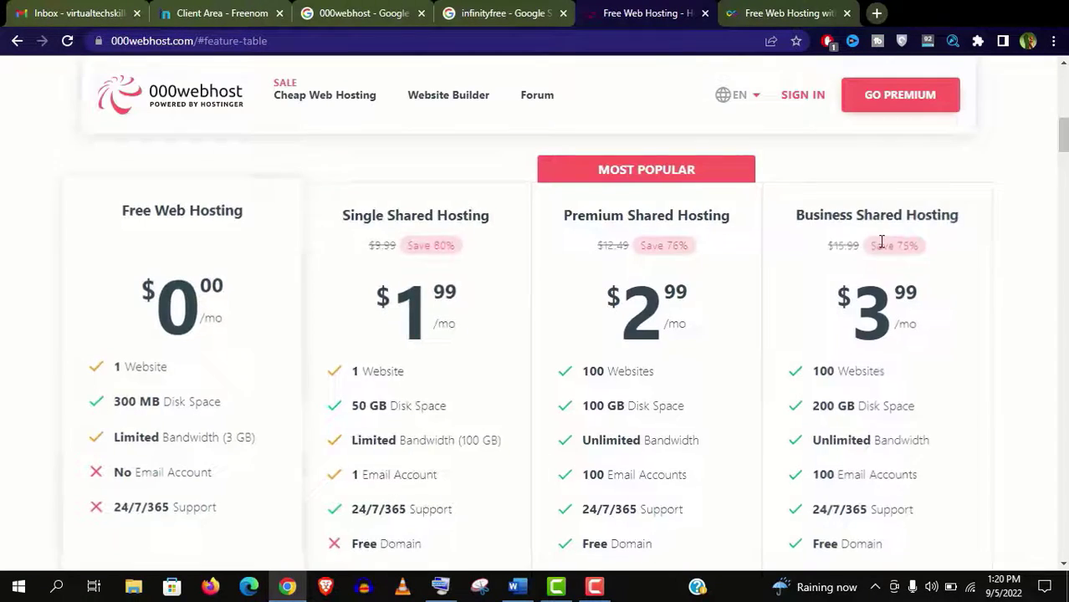
Sign up for a free 000webhost hosting account
scroll(353, 246, down, 2)
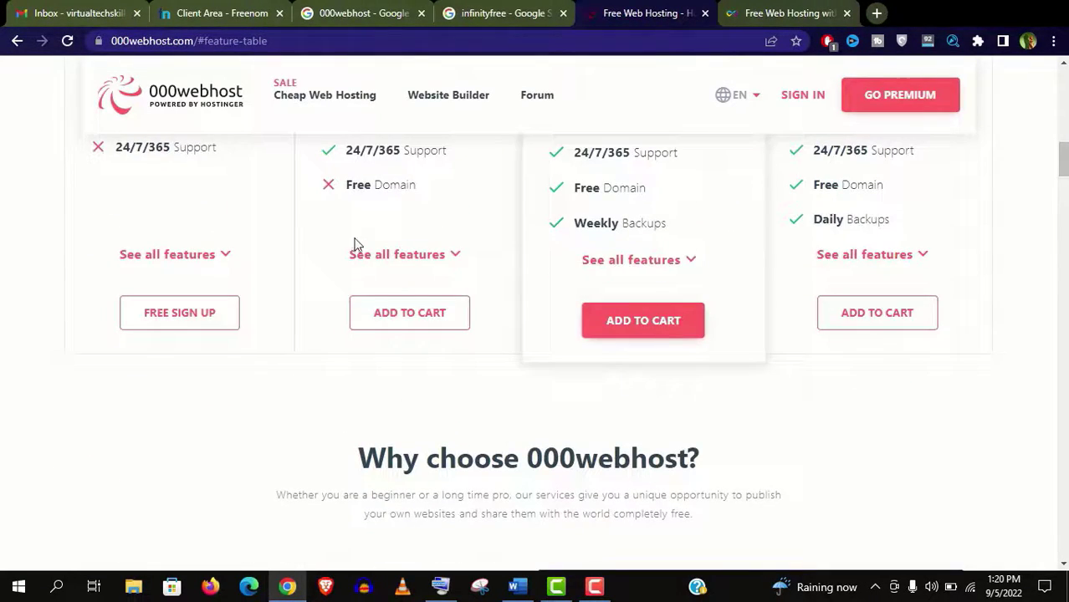
click(168, 315)
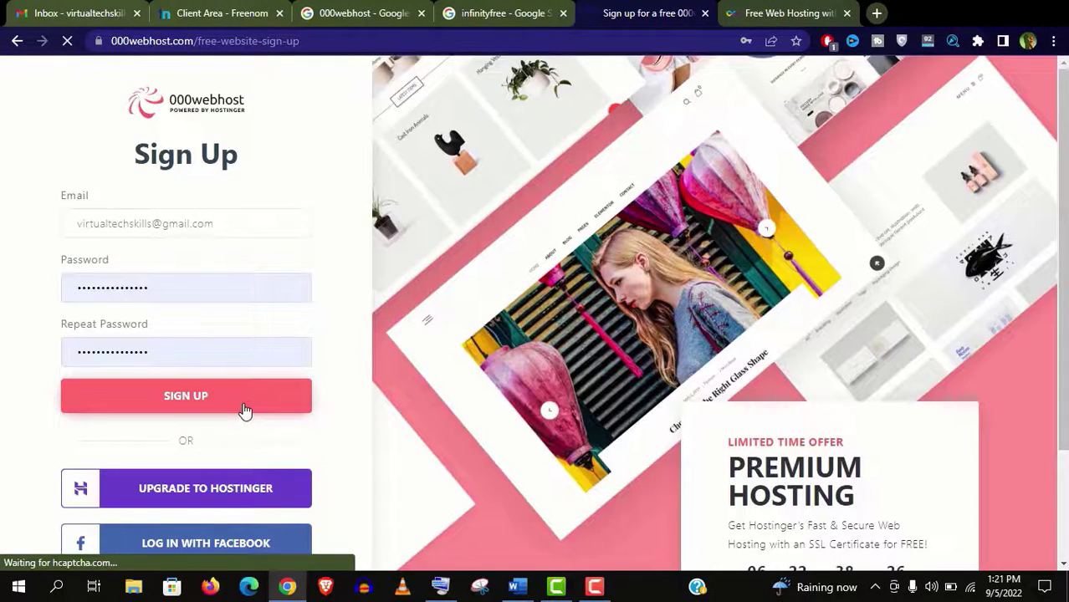
click(244, 410)
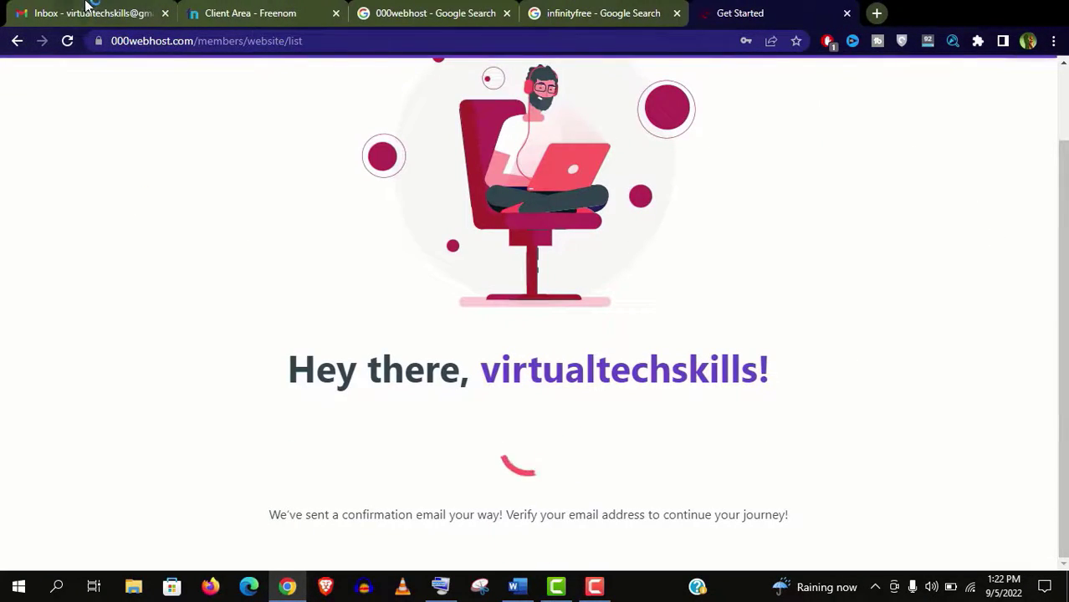
Verify the account email via the 000webhost message in Gmail
click(86, 10)
click(96, 181)
click(604, 203)
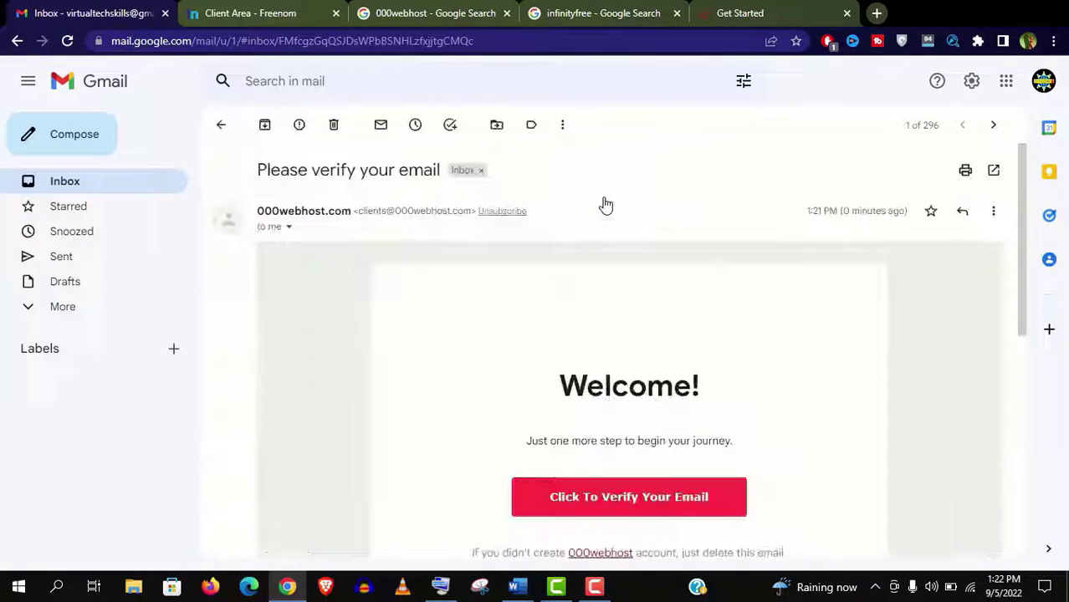
click(638, 512)
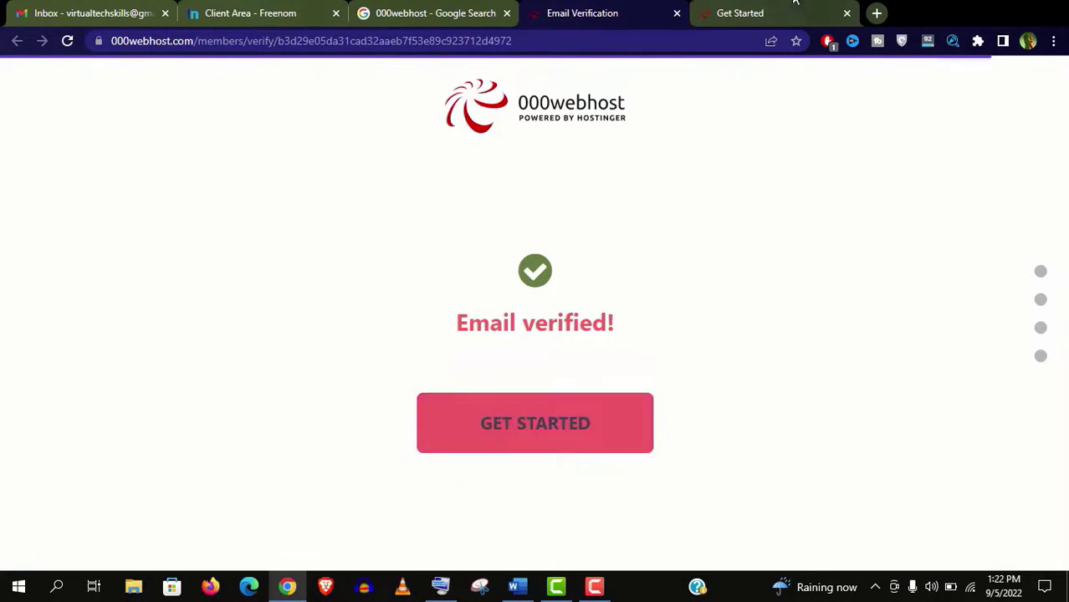
Answer onboarding with 'Start a Blog' and topic Personal, skipping the browser recommendation
click(846, 13)
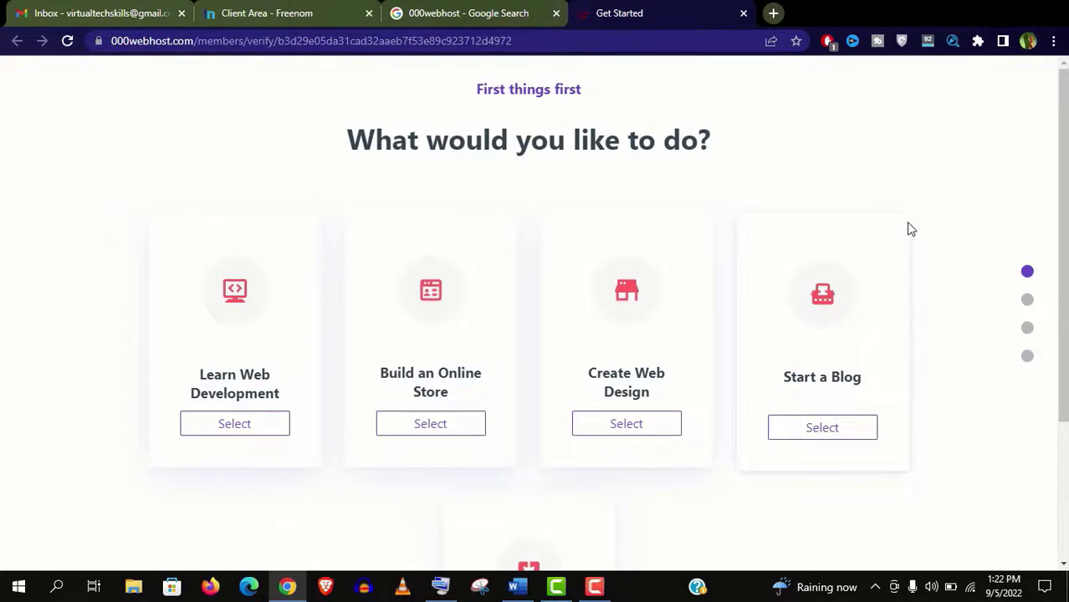
scroll(1062, 251, down, 2)
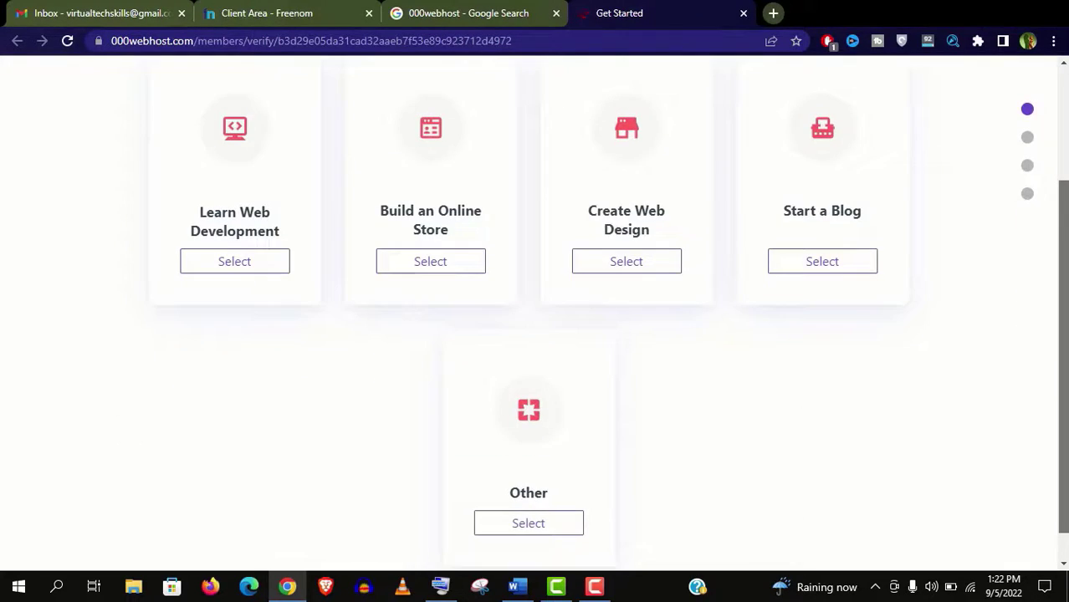
scroll(809, 429, up, 2)
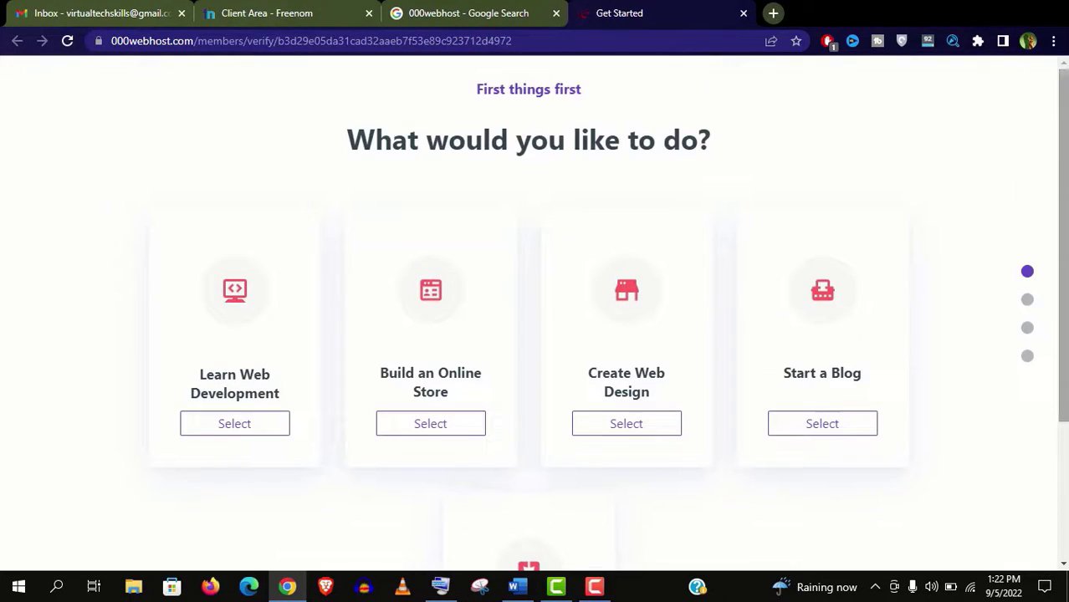
click(809, 429)
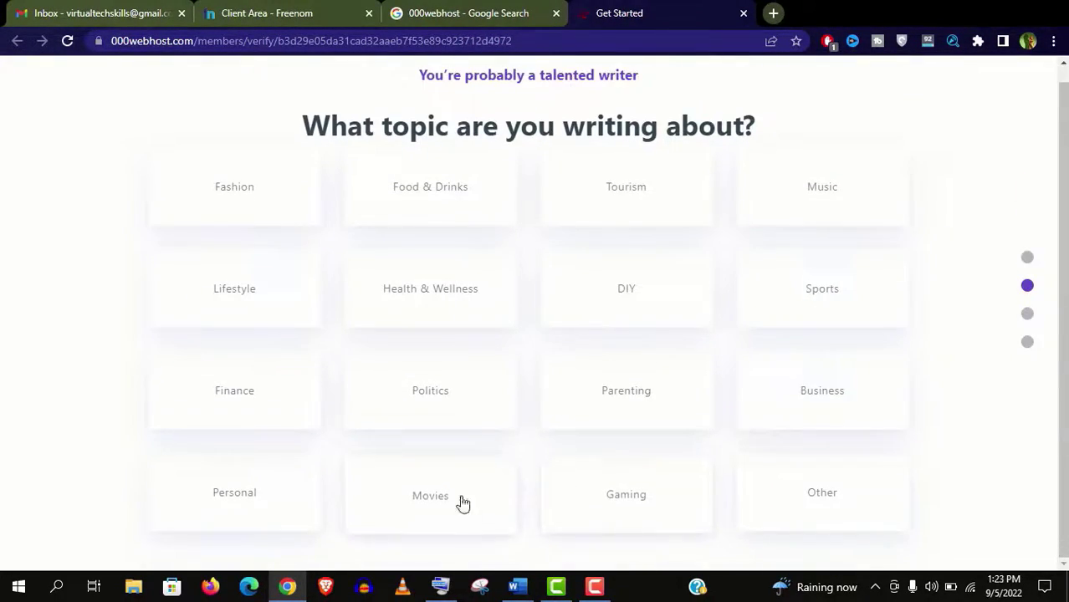
click(257, 506)
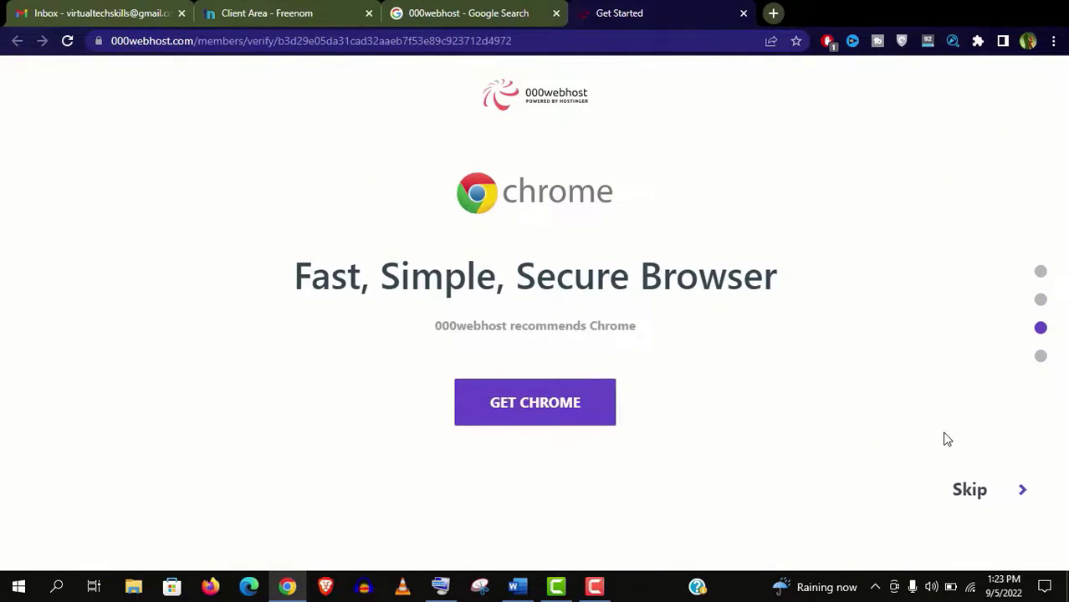
click(973, 495)
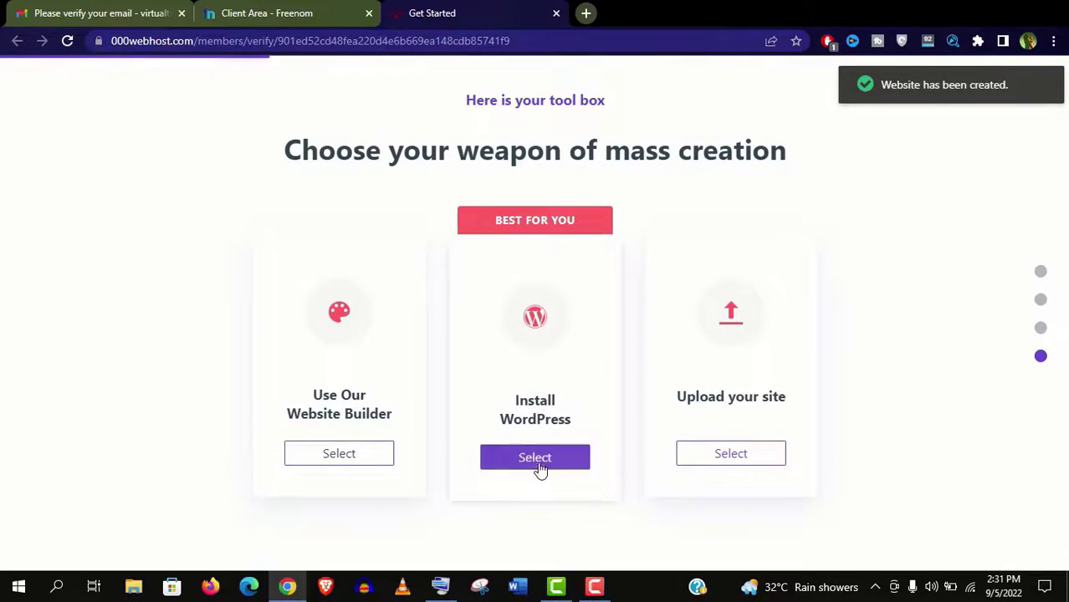
Install WordPress on virtualskillstk using a pasted admin password
click(539, 469)
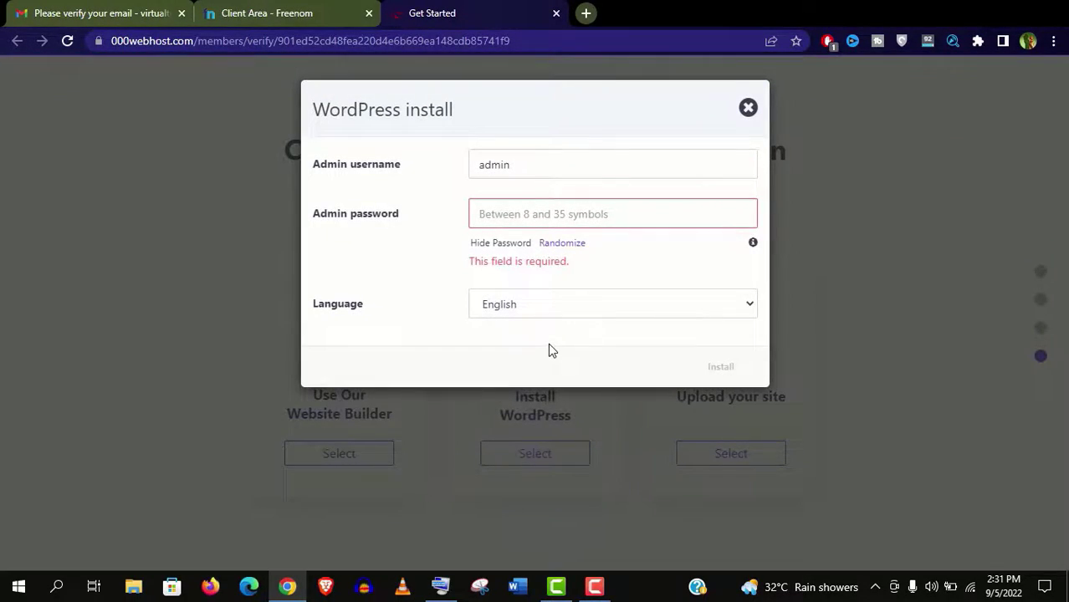
key(ctrl+v)
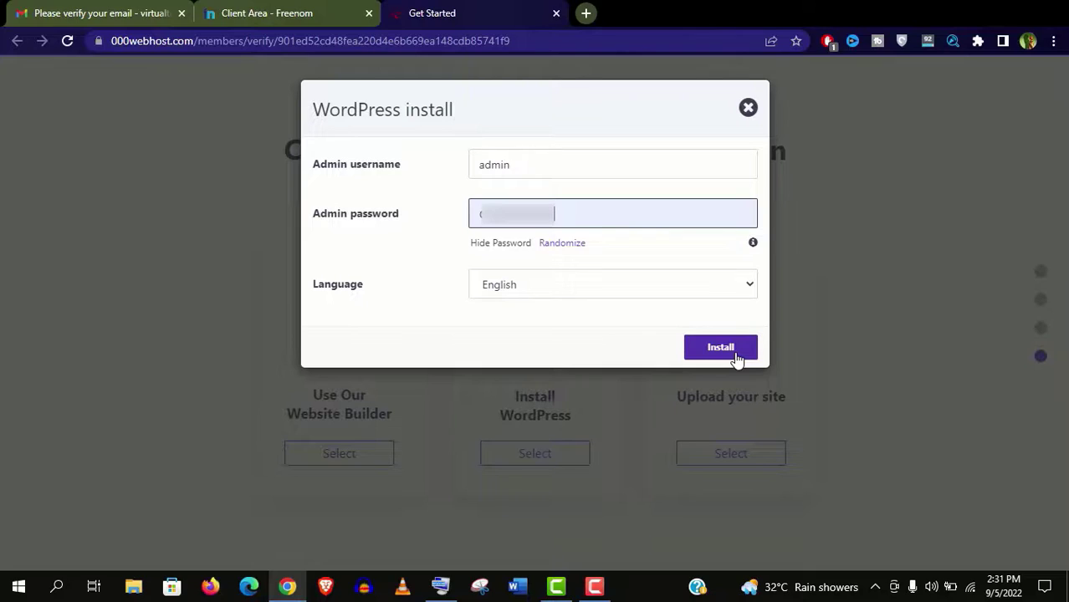
click(720, 348)
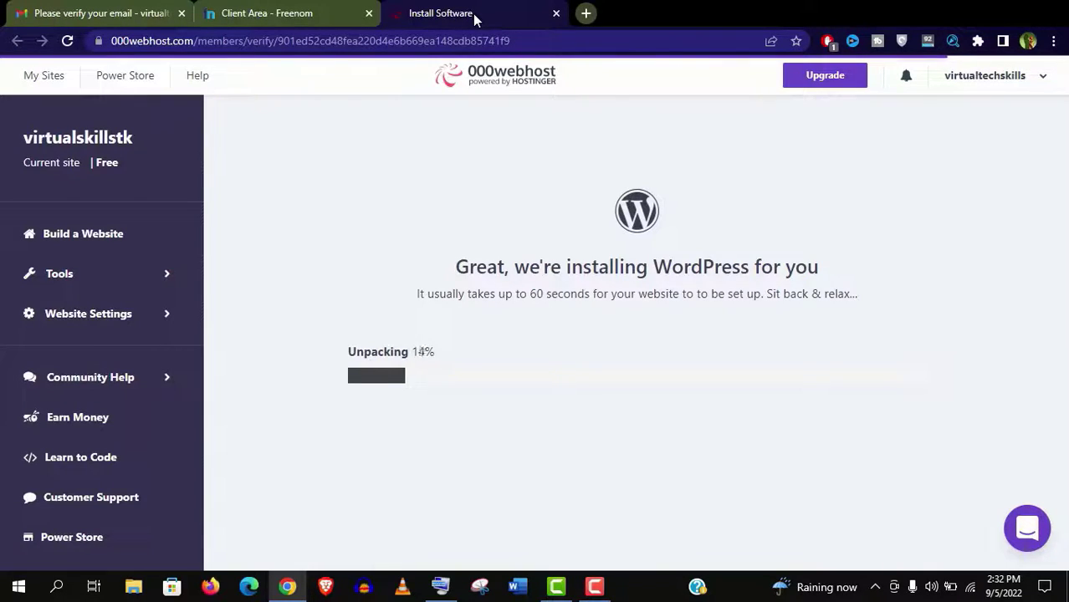
Start parking a domain on the site, entering virtualskills.tk
click(132, 278)
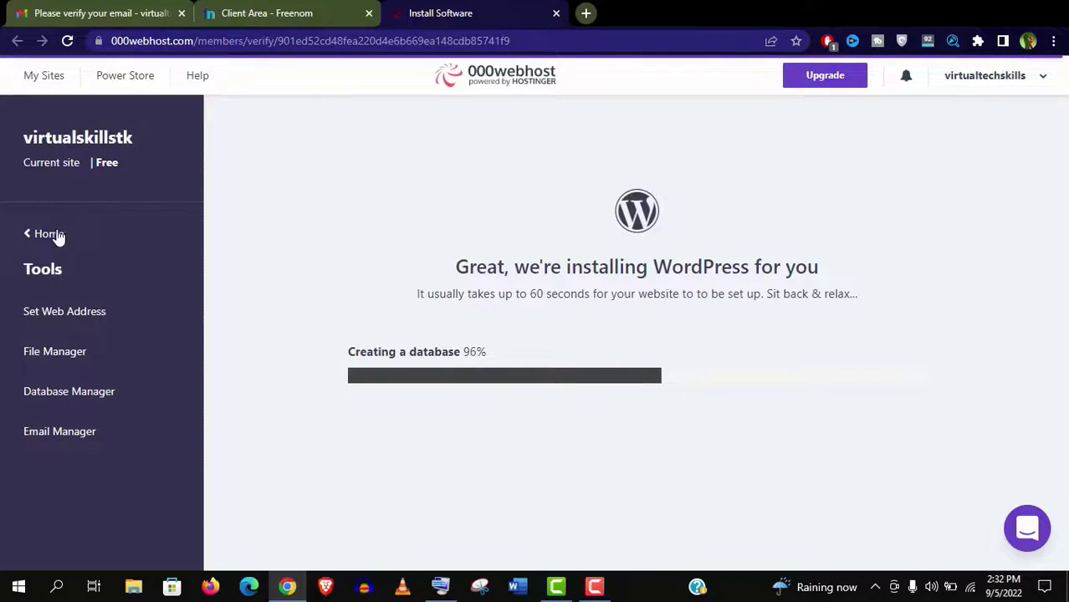
click(66, 311)
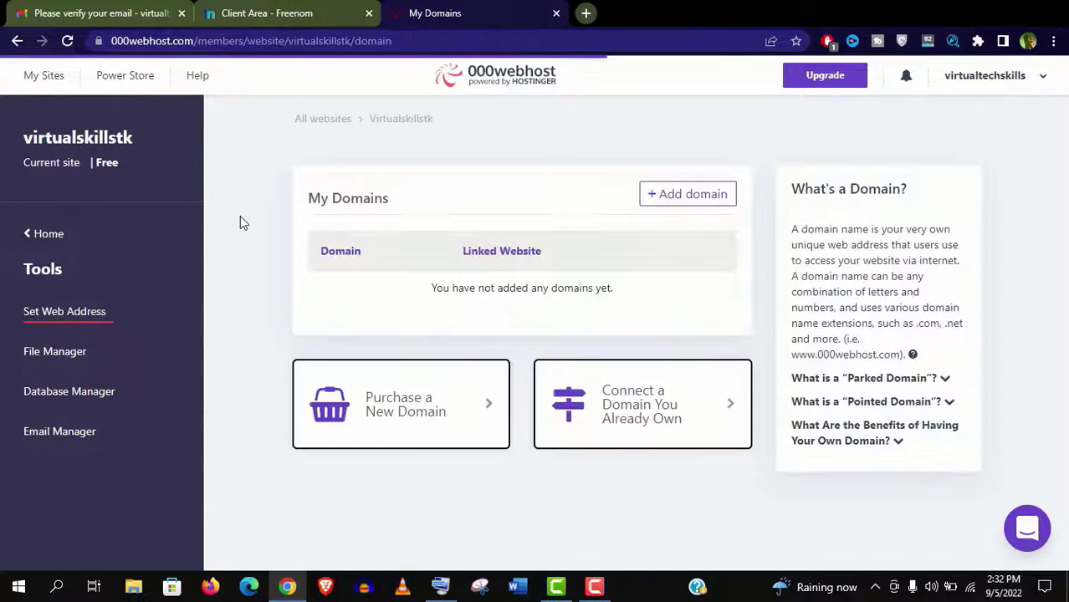
click(690, 199)
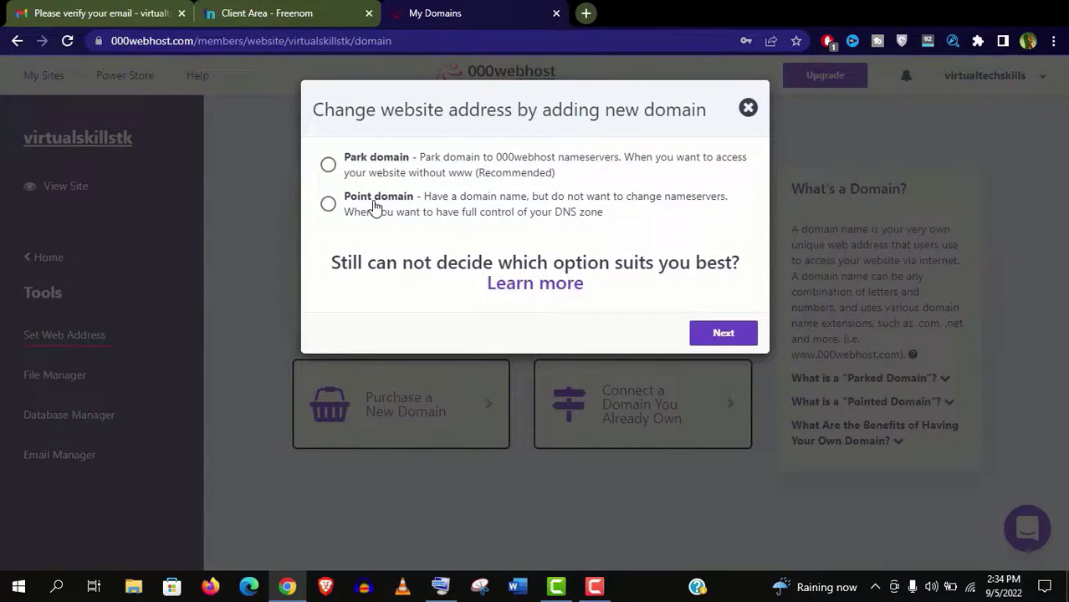
click(381, 169)
click(721, 333)
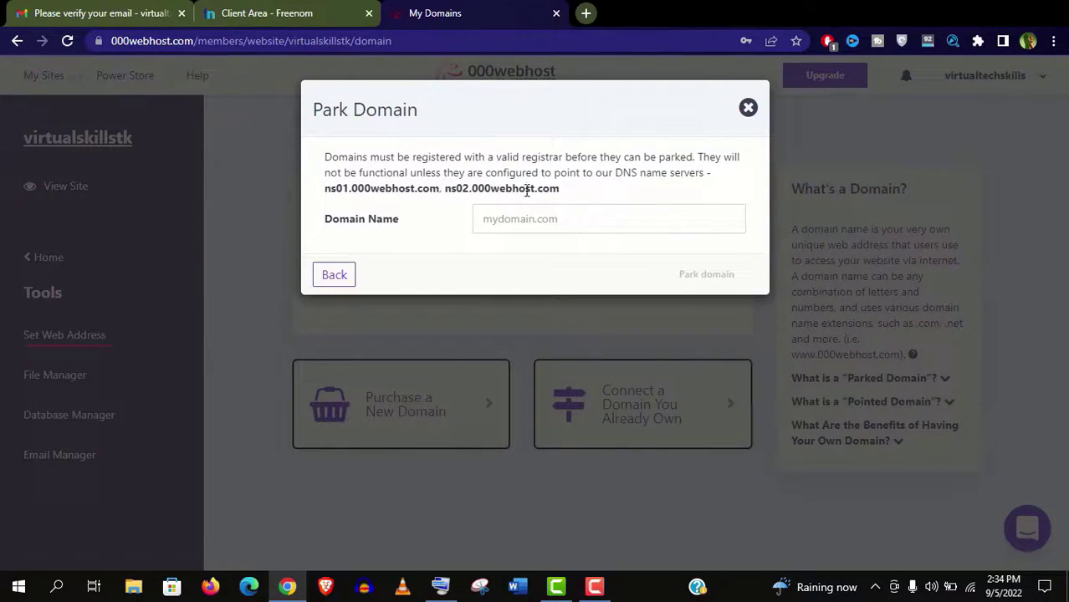
text(virtualskills.tk)
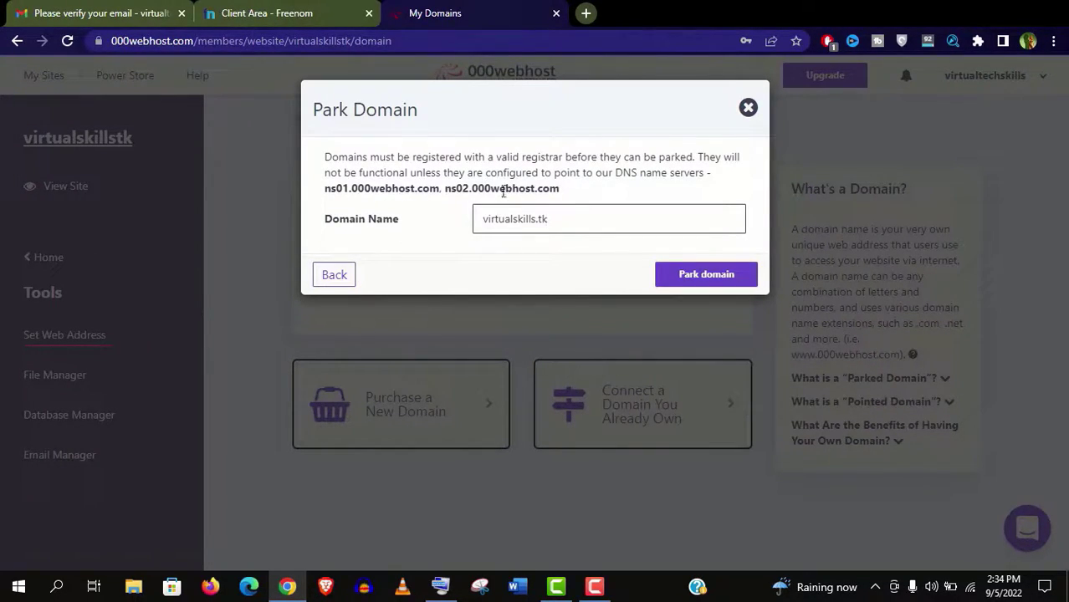
Copy the ns01 and ns02.000webhost.com nameserver addresses
drag(561, 192, 328, 186)
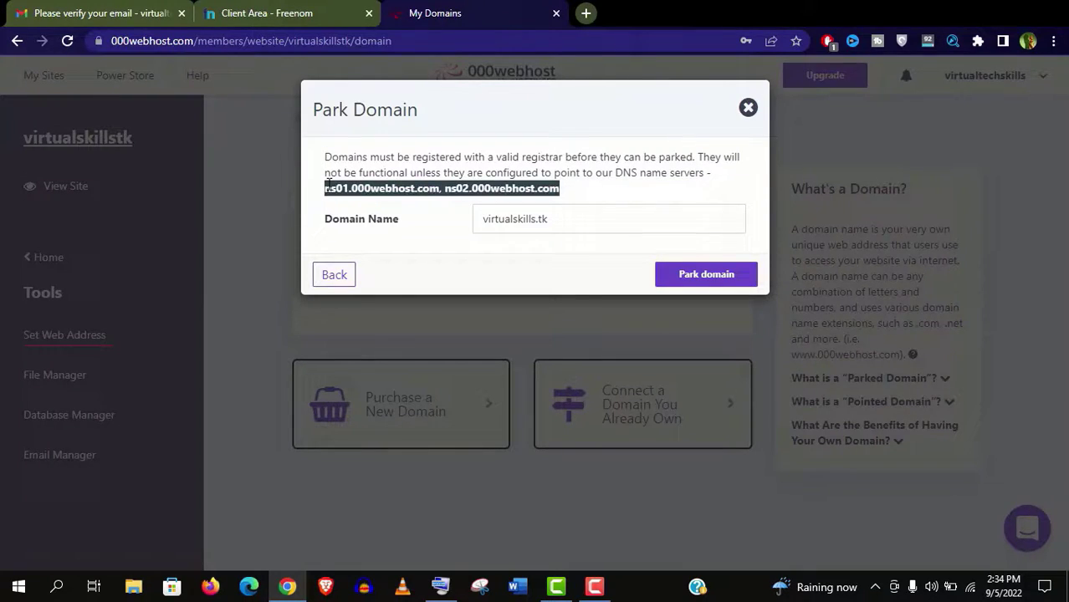
right_click(328, 186)
click(351, 198)
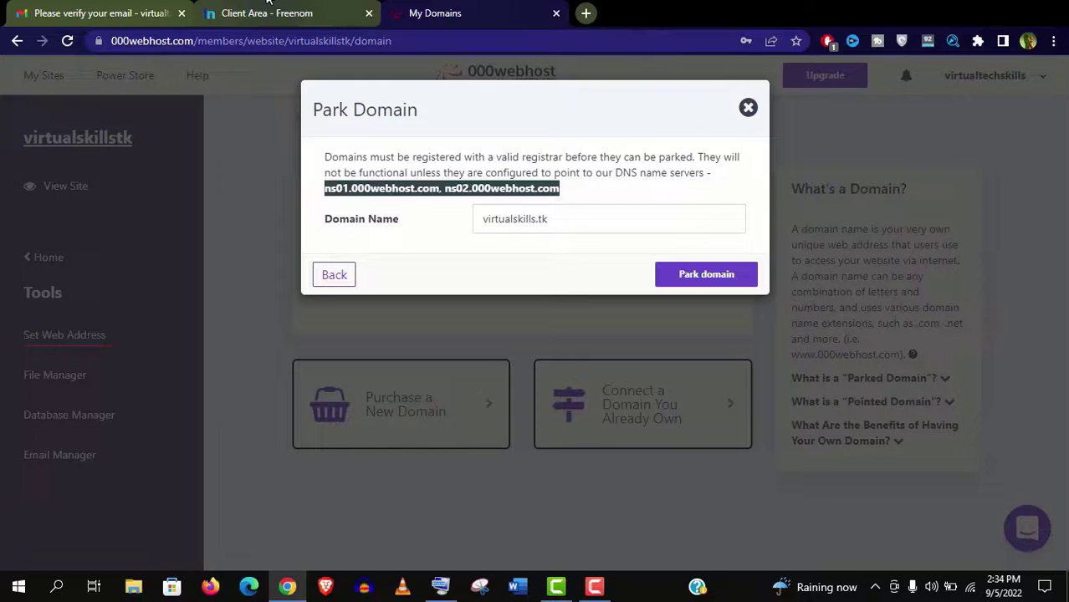
Set virtualskills.tk's Freenom custom nameservers to NS01 and NS02.000webhost.com
click(268, 10)
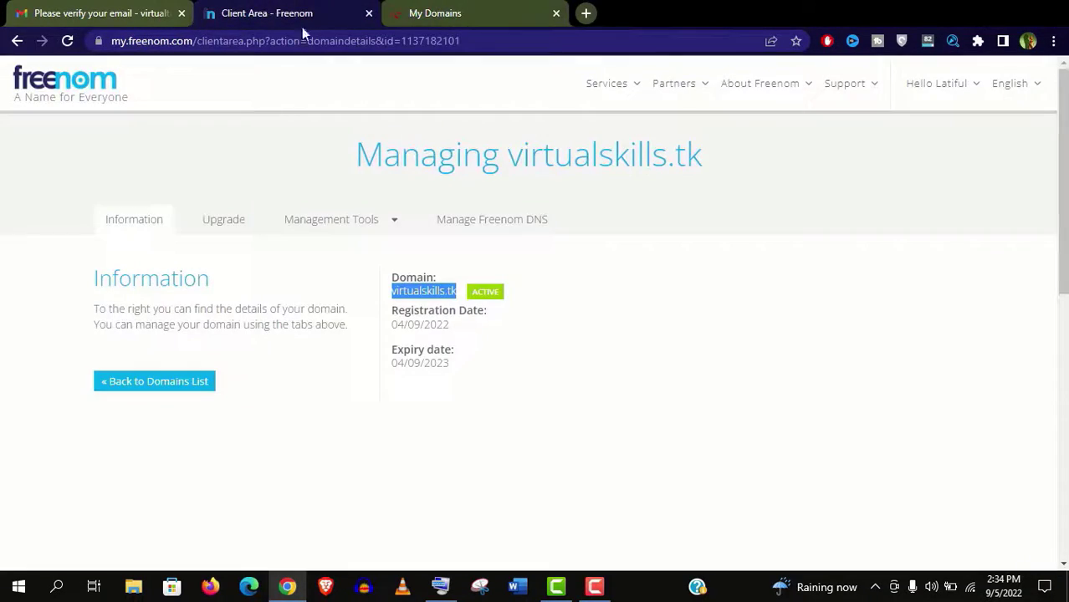
click(360, 221)
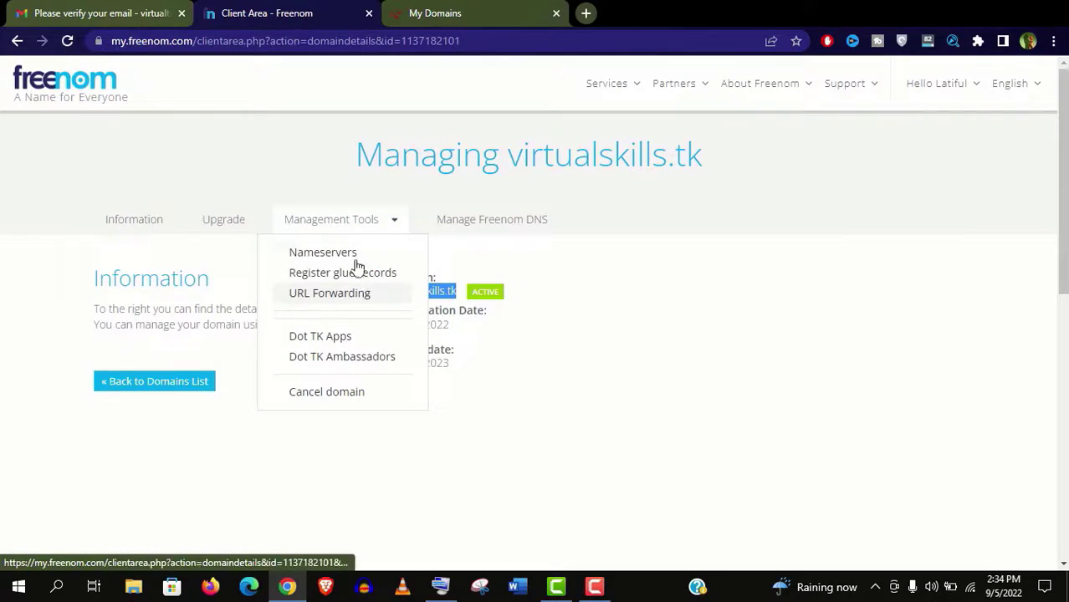
click(355, 253)
click(465, 406)
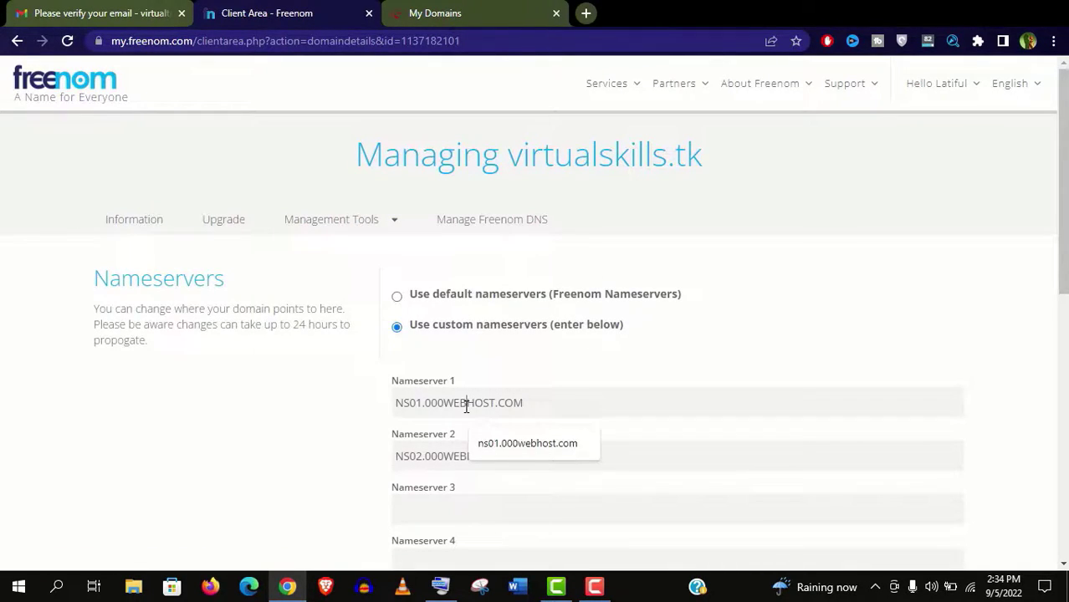
click(446, 454)
click(287, 408)
click(485, 8)
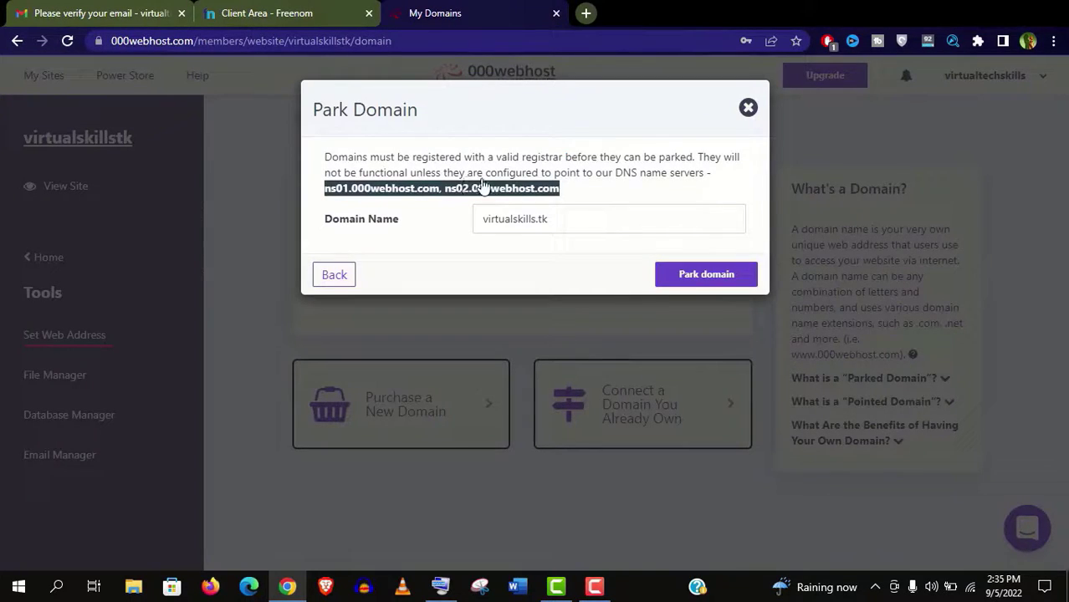
Park virtualskills.tk and link it to the virtualskillstk website
click(449, 231)
click(682, 277)
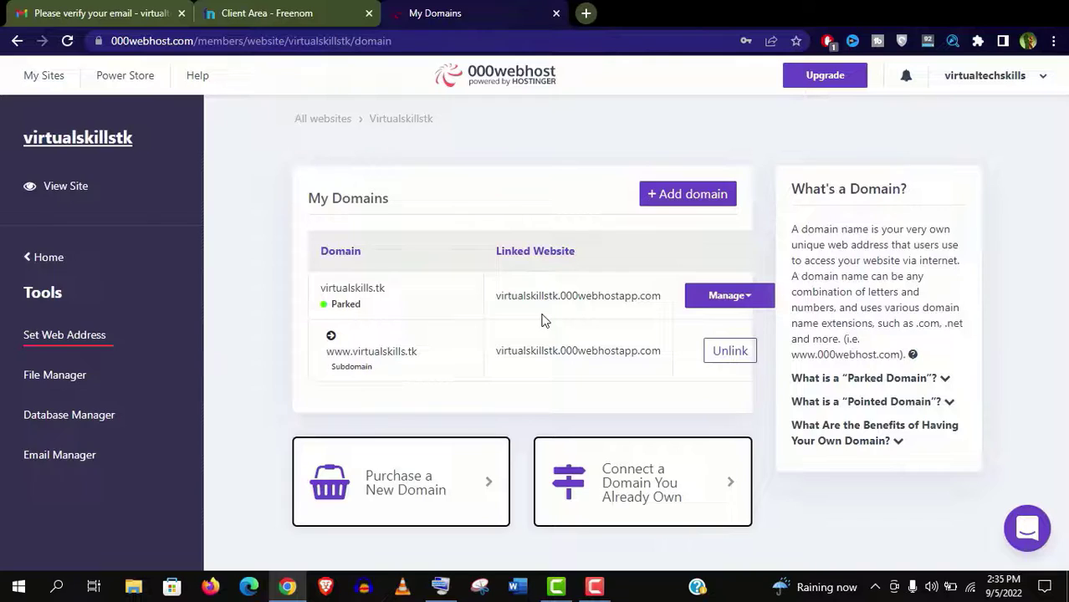
click(723, 301)
click(715, 321)
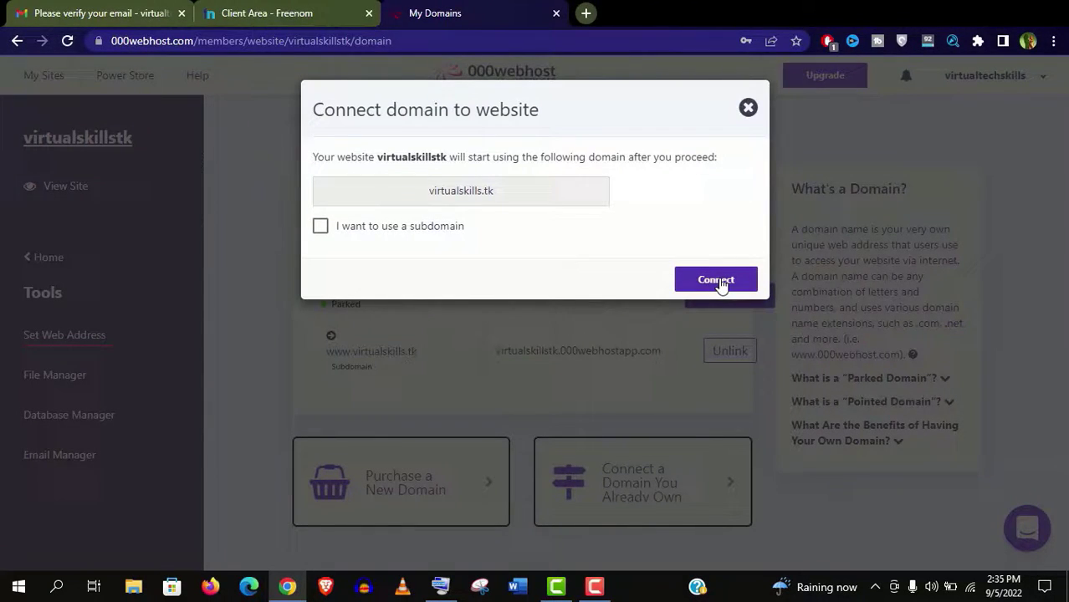
click(718, 282)
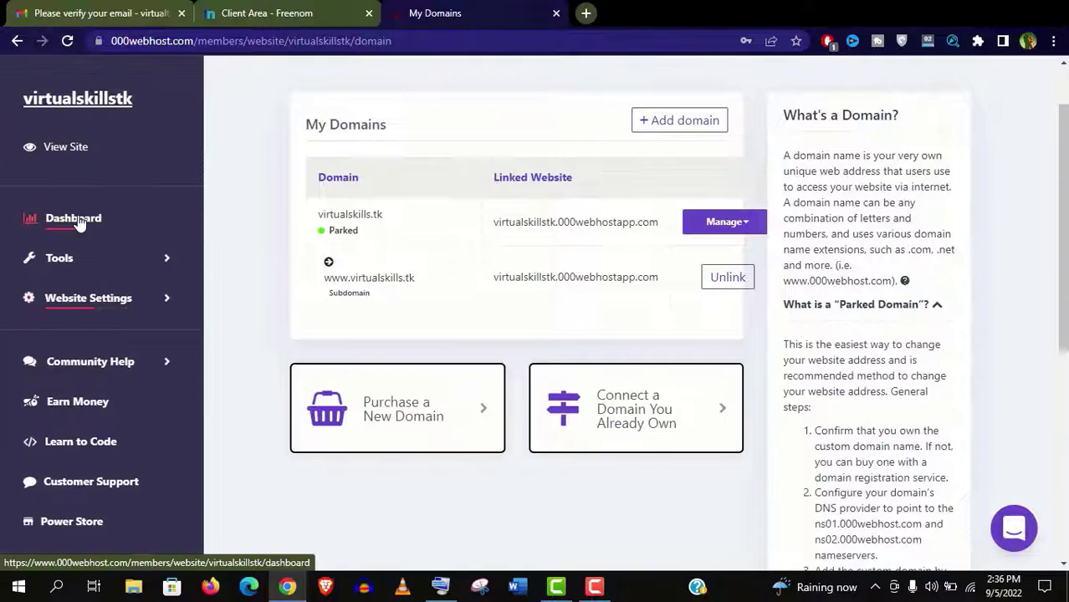
click(74, 219)
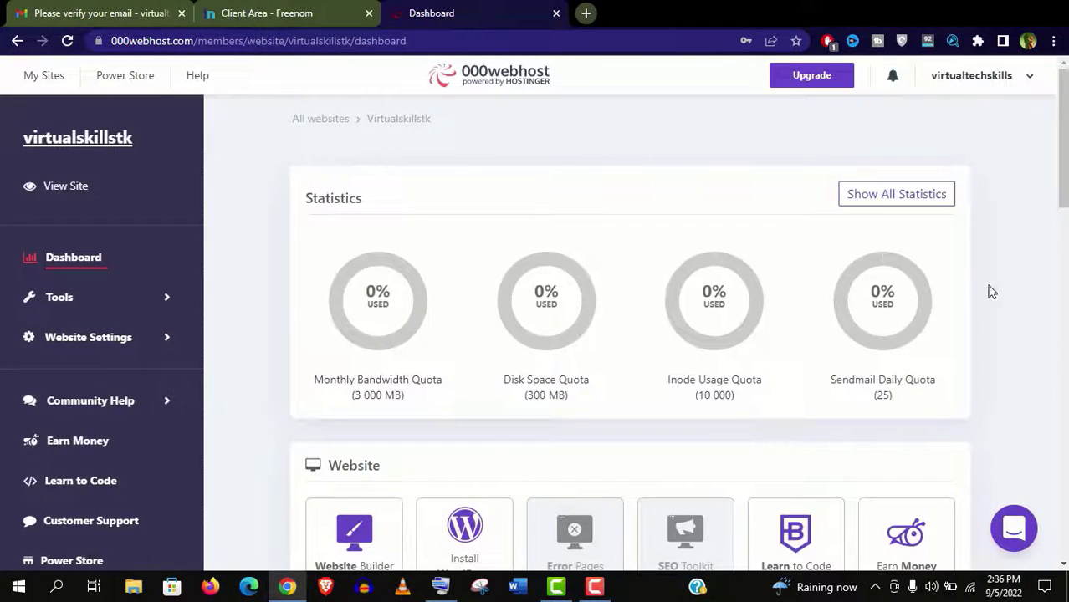
scroll(628, 335, down, 5)
scroll(717, 191, up, 1)
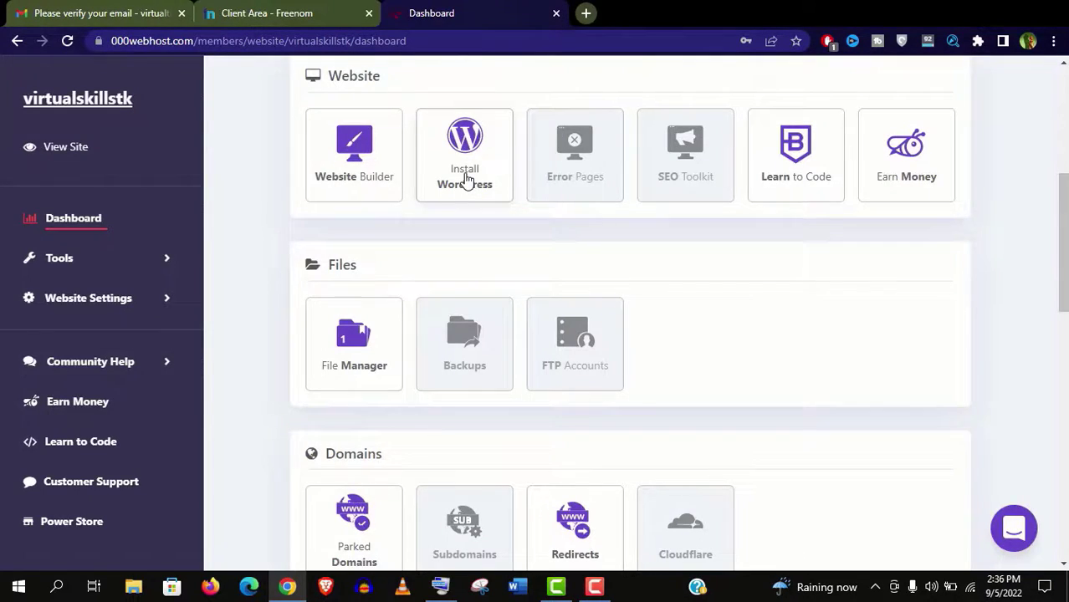
click(466, 180)
click(603, 285)
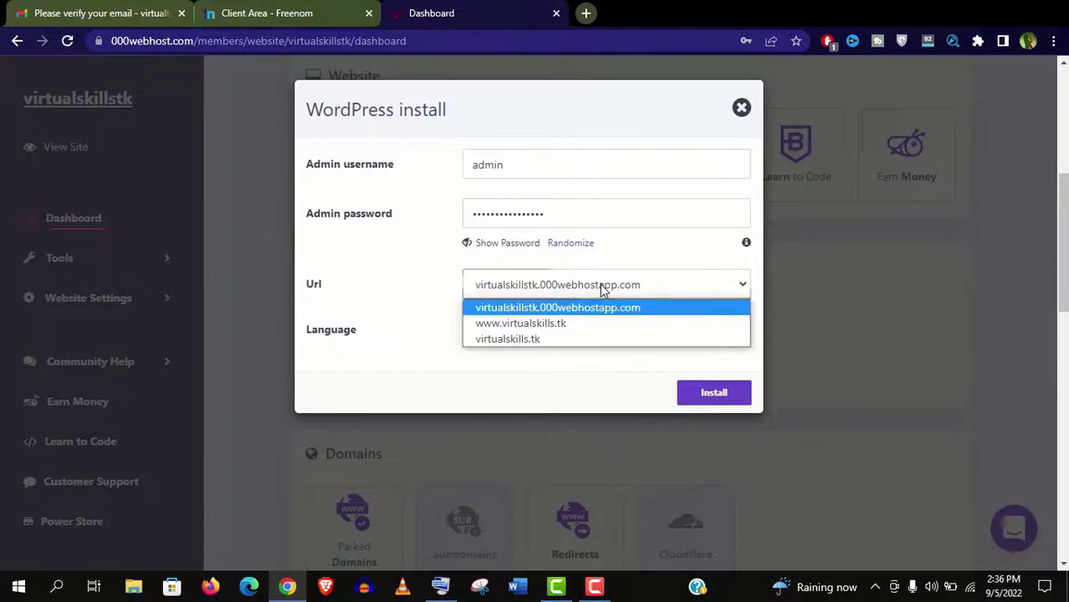
click(572, 326)
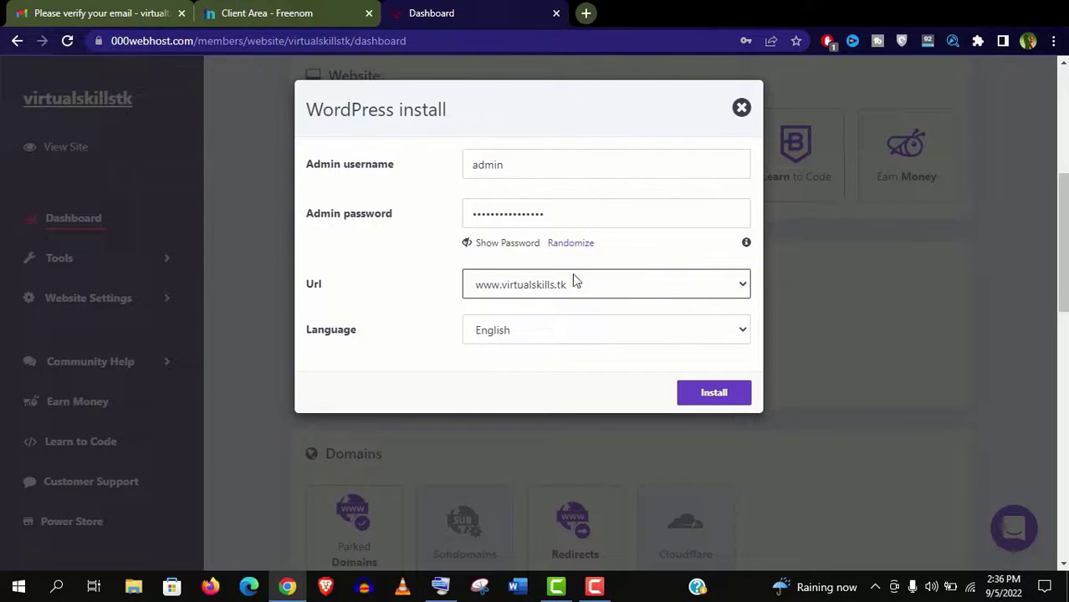
Copy the revealed admin password and launch the installation
click(497, 251)
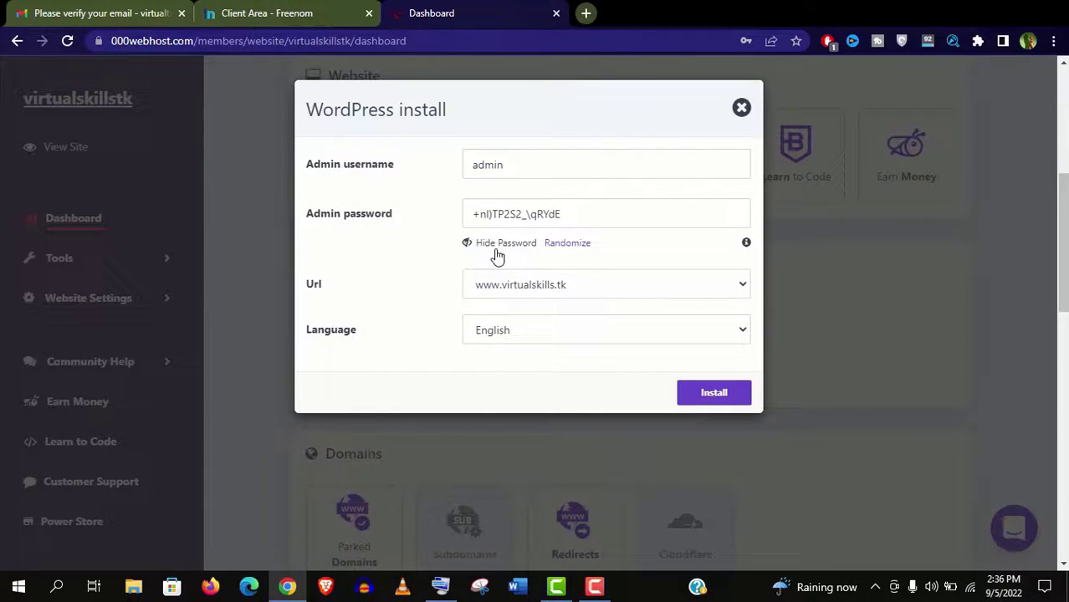
triple_click(507, 215)
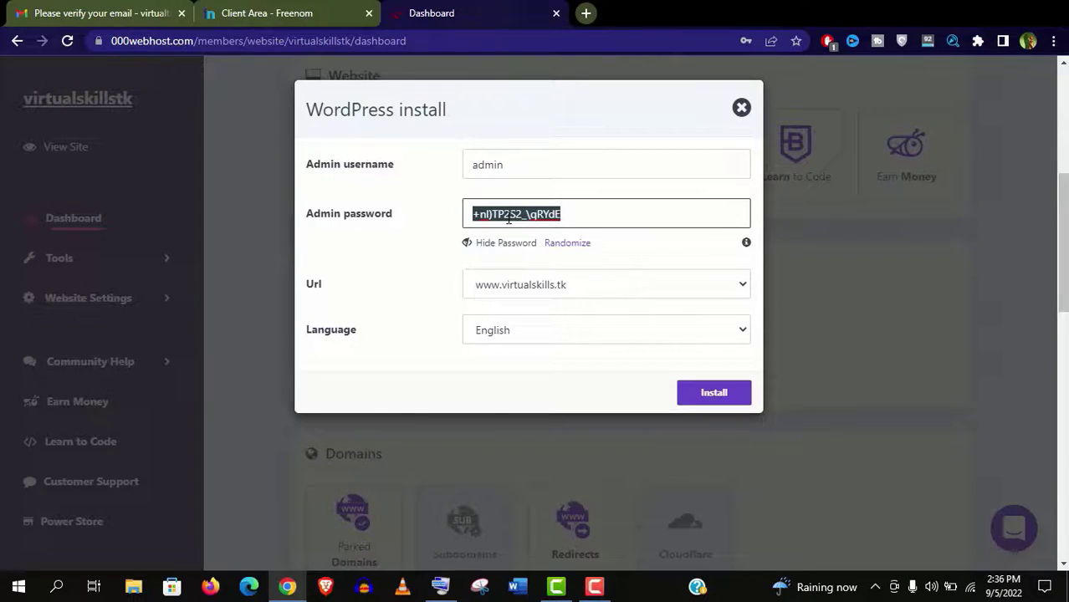
right_click(507, 215)
click(540, 276)
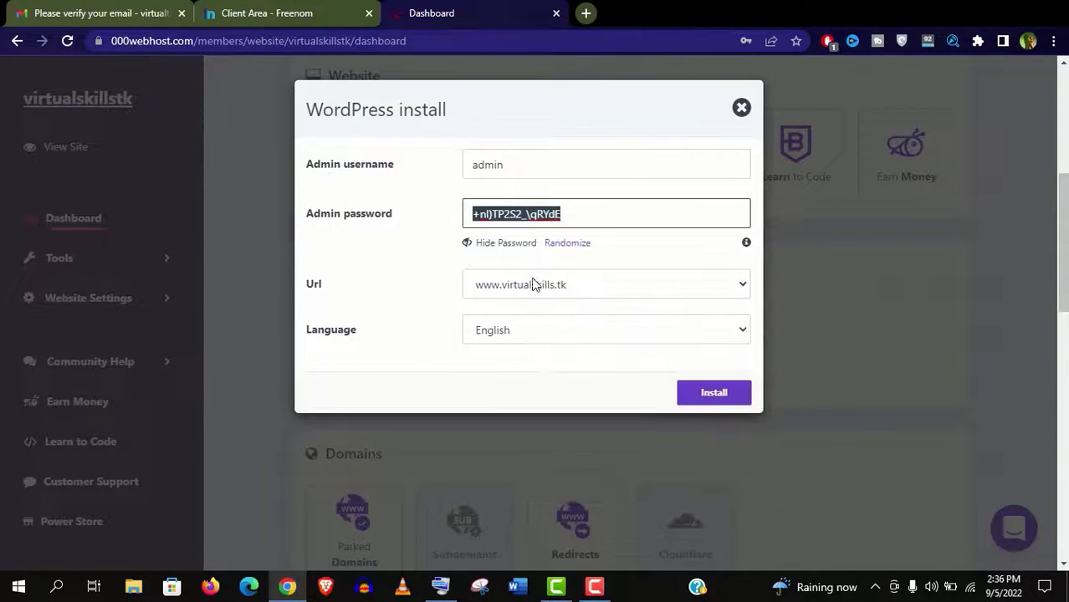
click(489, 248)
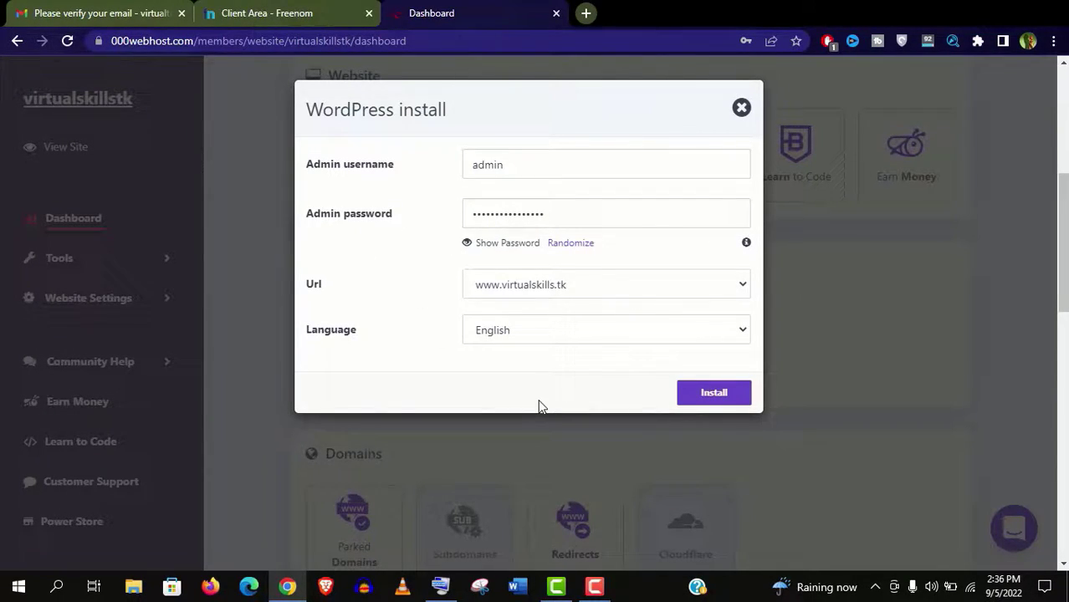
click(705, 395)
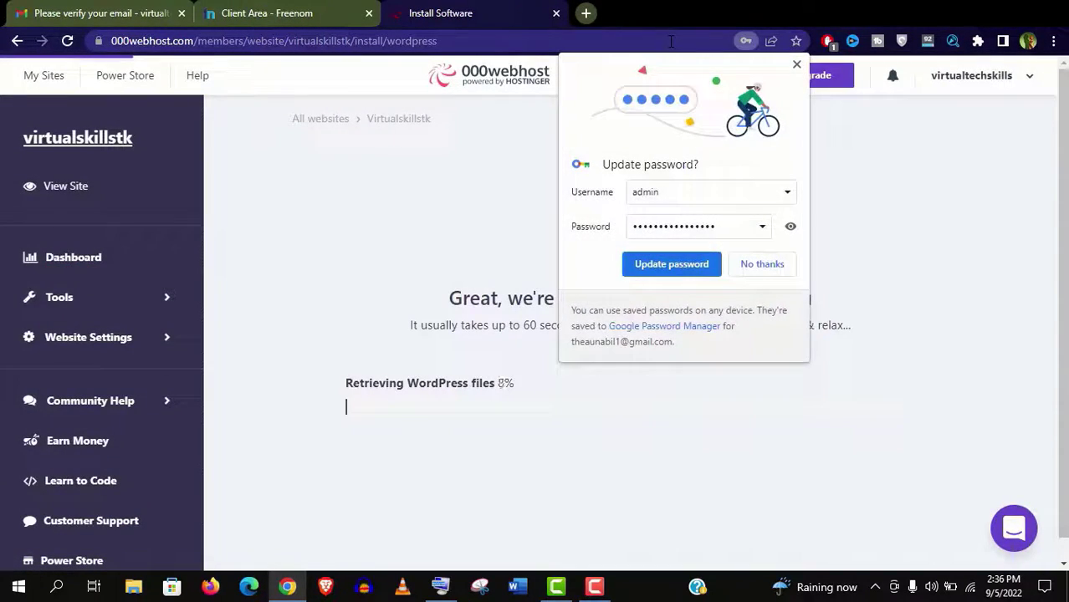
Save the password in the browser and open virtualskills.tk from the web address list
click(655, 266)
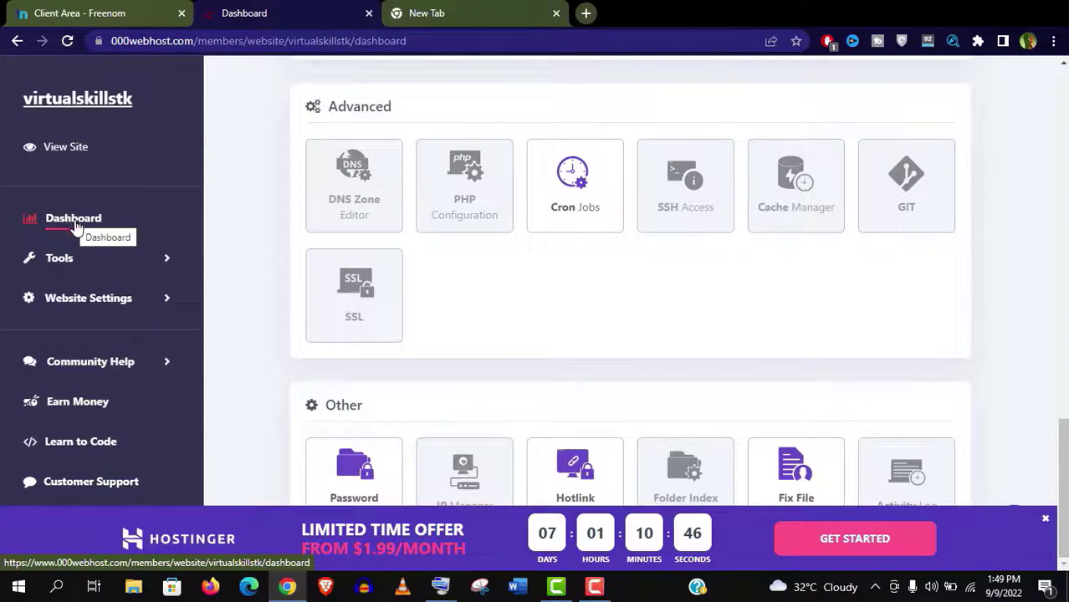
click(109, 264)
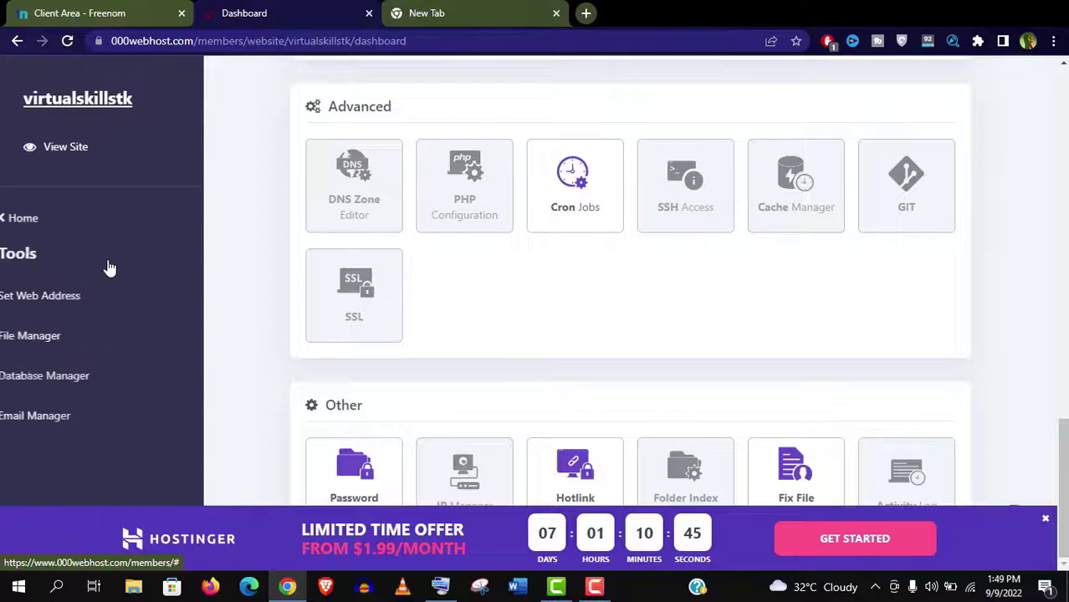
click(73, 299)
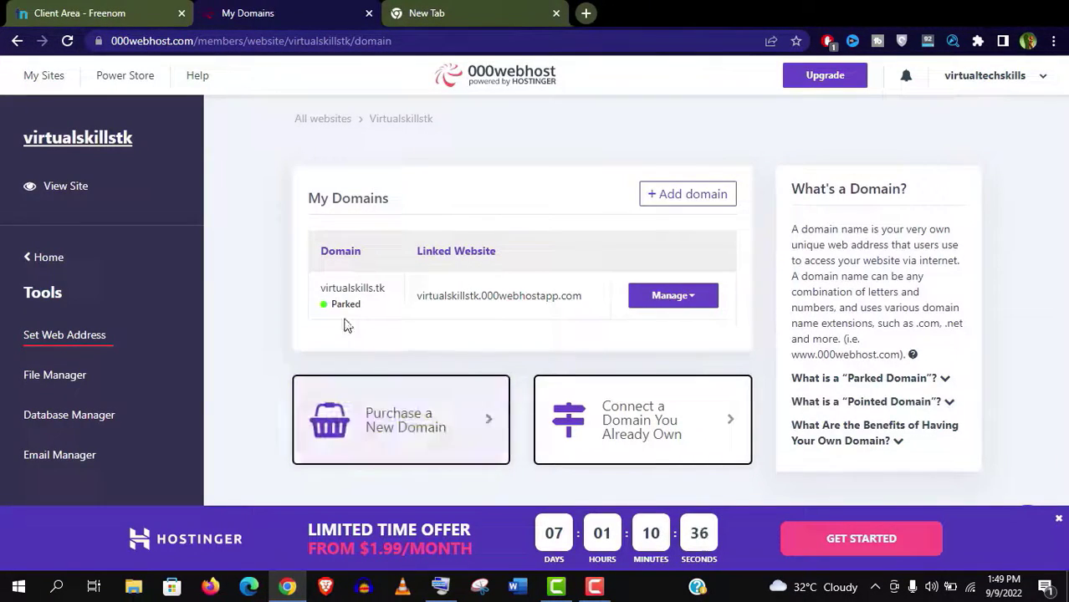
click(353, 298)
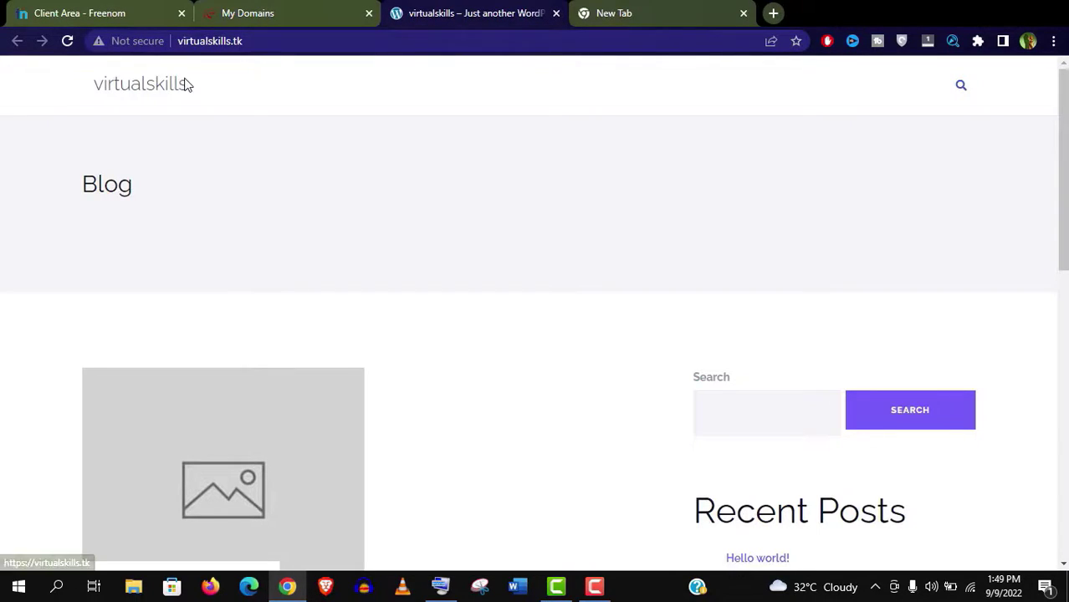
Check the not-secure connection details for virtualskills.tk, then move to an empty new tab
click(131, 42)
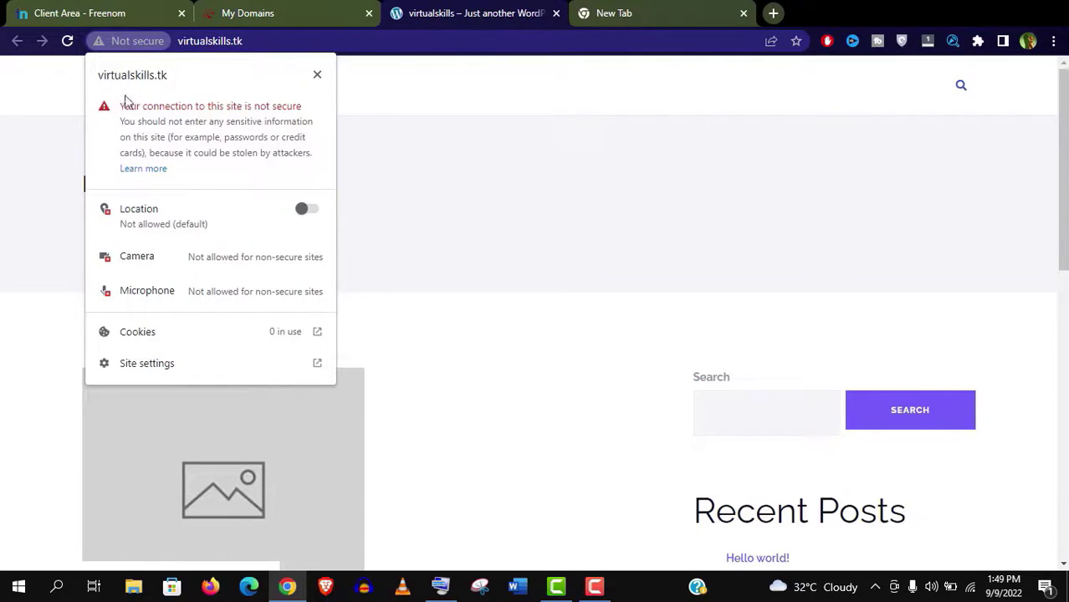
click(280, 8)
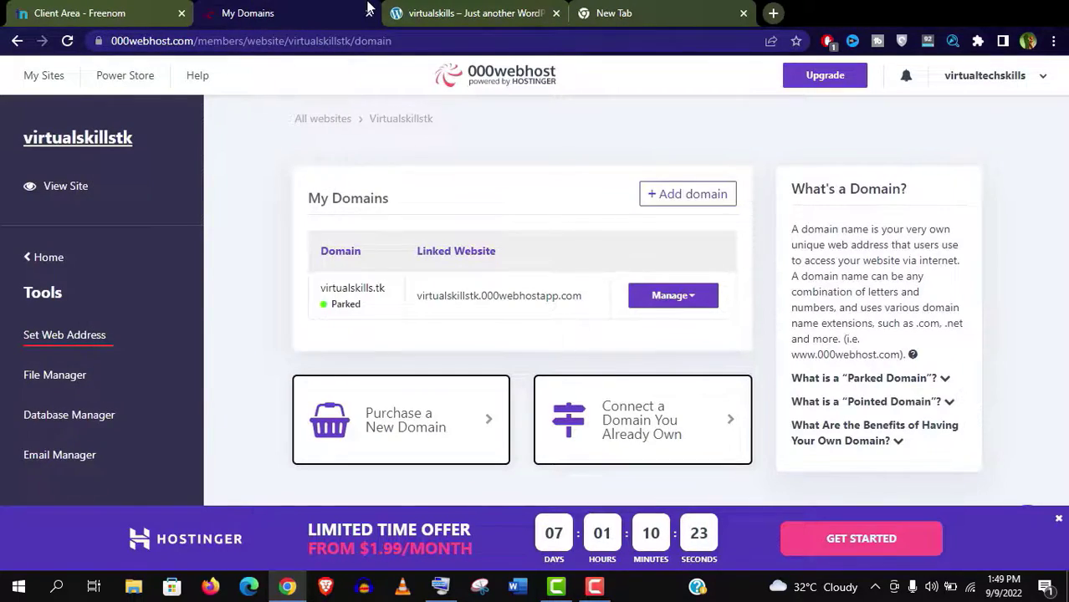
click(693, 6)
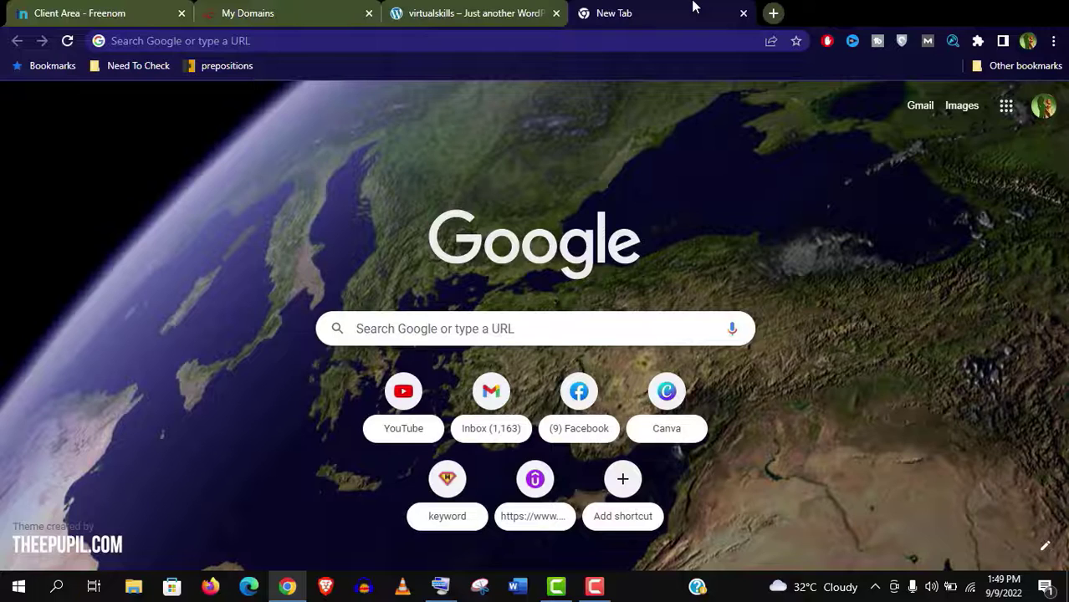
Load virtualskills.tk/wp-admin/ and proceed past Chrome's privacy warning to the login page
text(virtualskills.tk/wp-admin/)
key(Return)
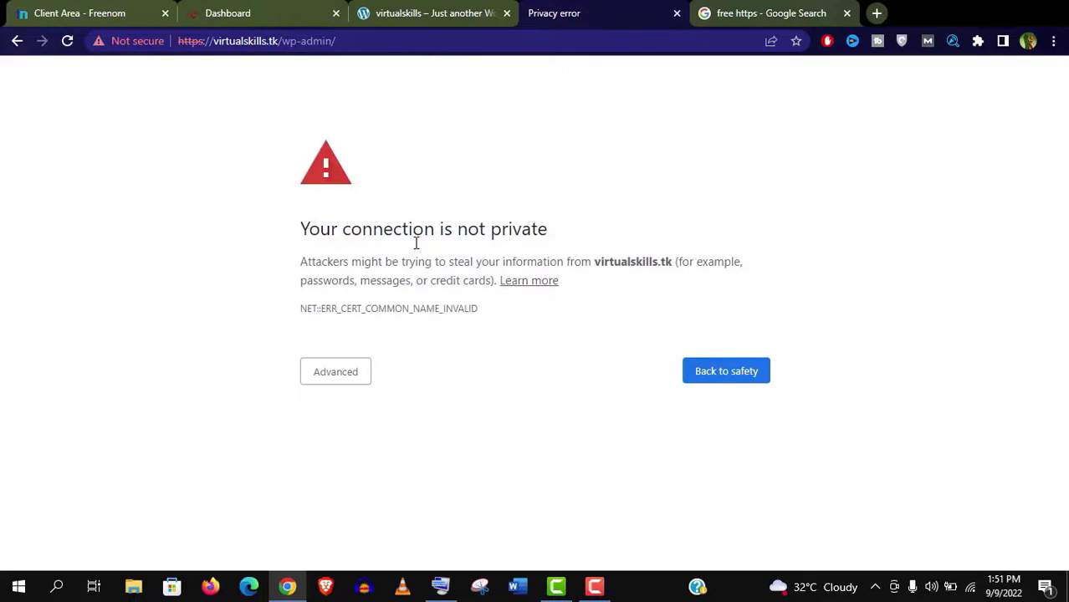
click(322, 370)
click(375, 494)
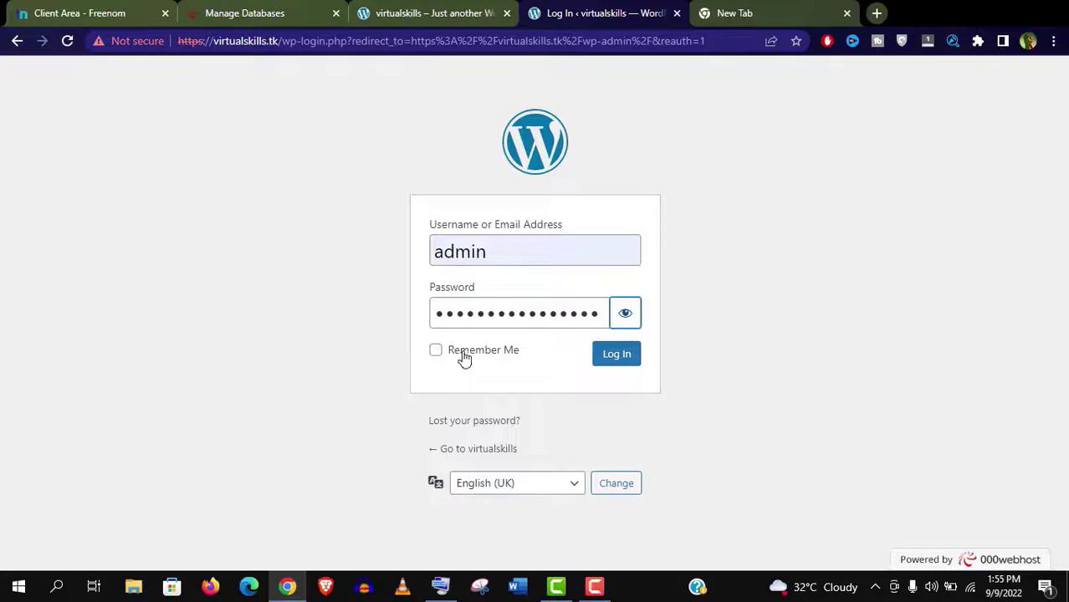
Log in as admin with Remember Me, dismiss the Bitwarden prompt, and visit the virtualskills site
click(465, 354)
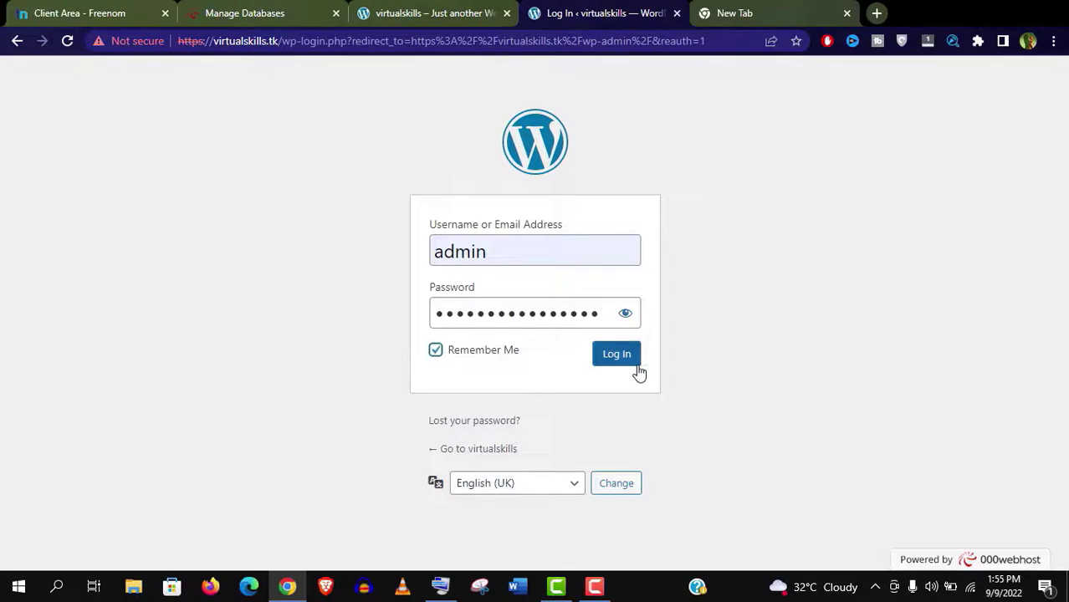
click(636, 364)
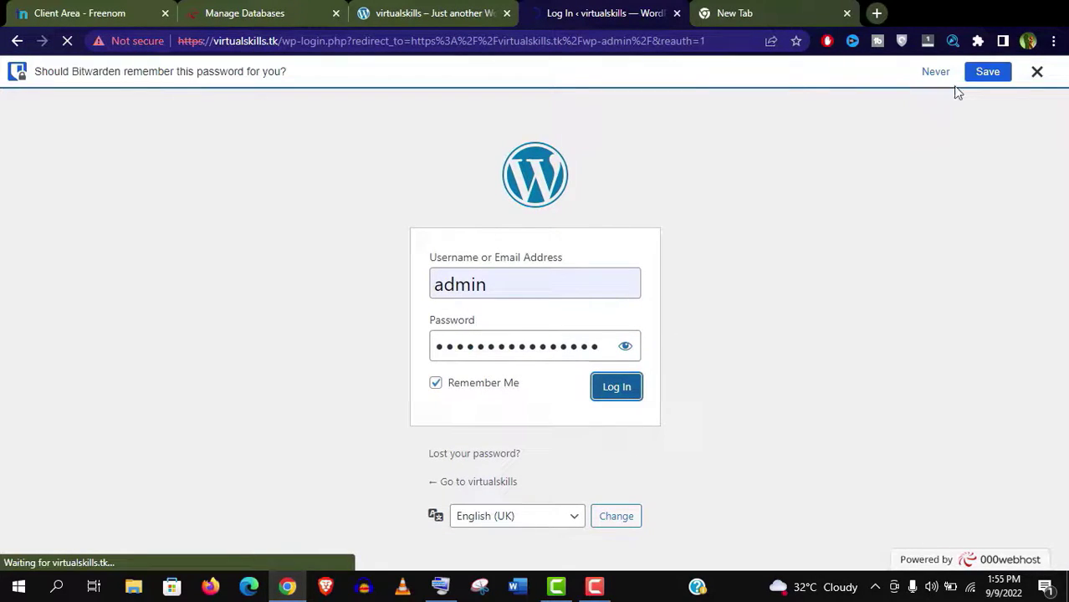
click(1037, 71)
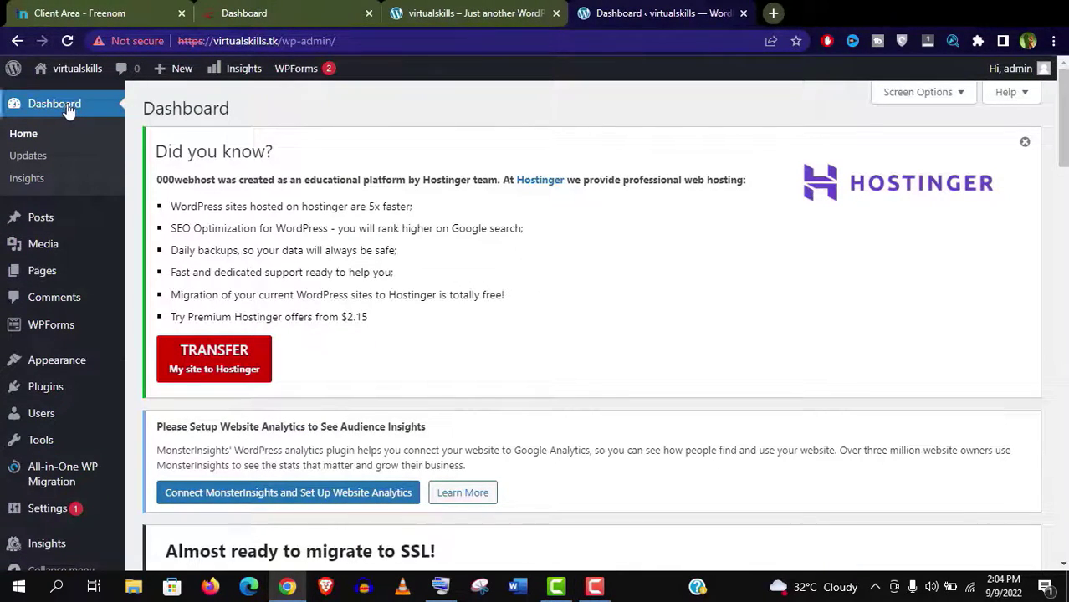
mouse_move(70, 68)
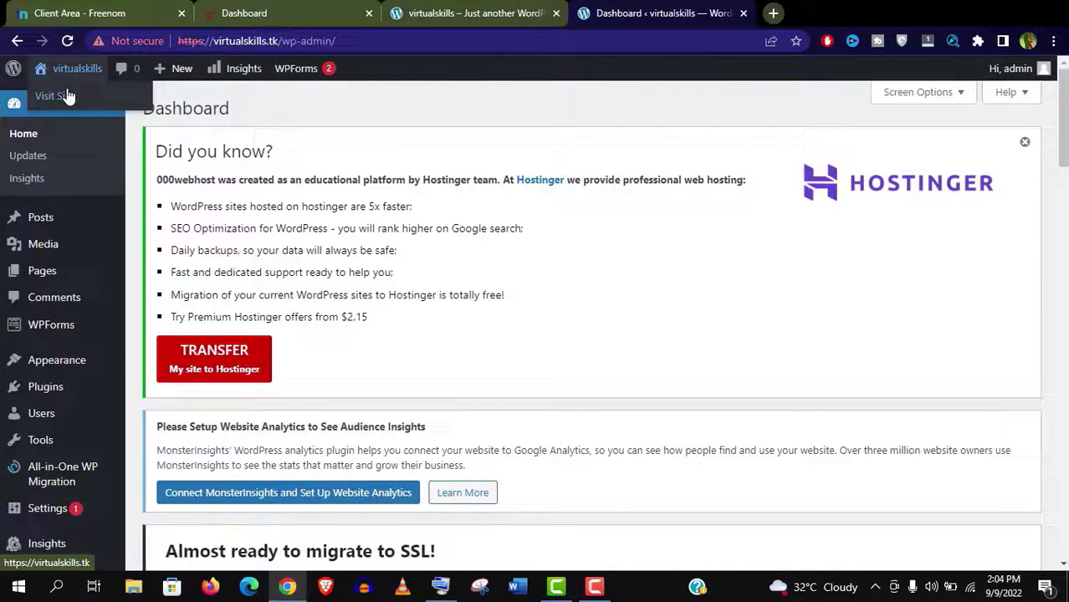
click(67, 96)
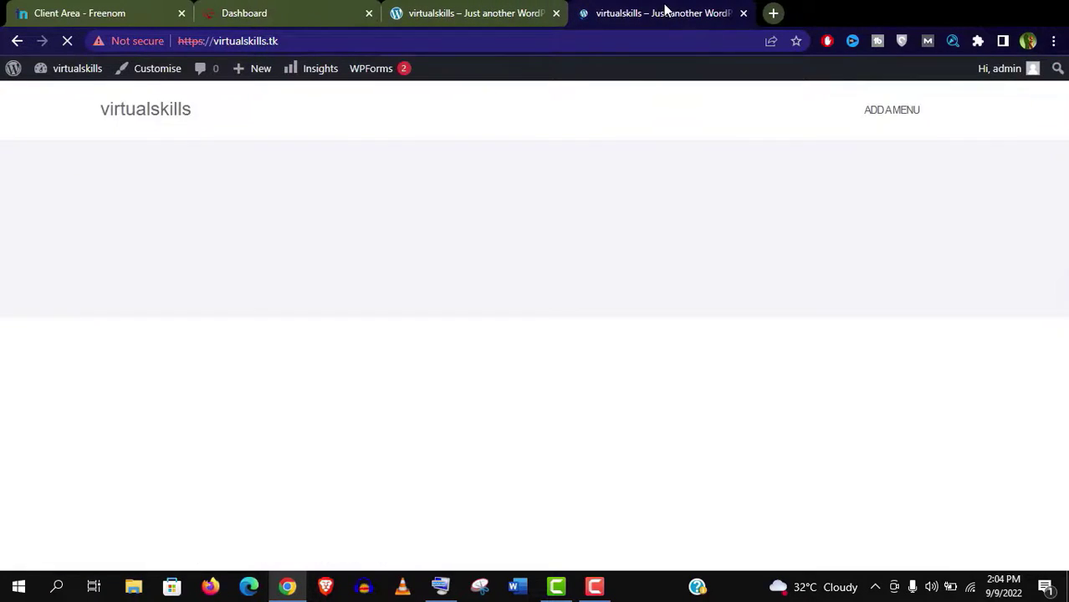